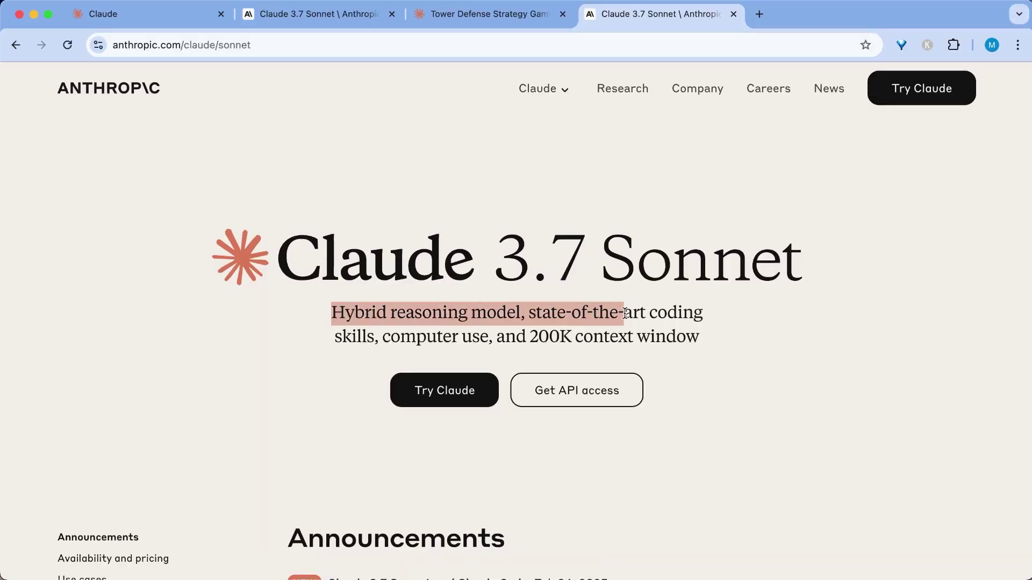
- Skim the Claude 3.7 Sonnet announcement, highlighting its subtitle and the Benchmarks heading
key(super+1)
drag(419, 166, 706, 172)
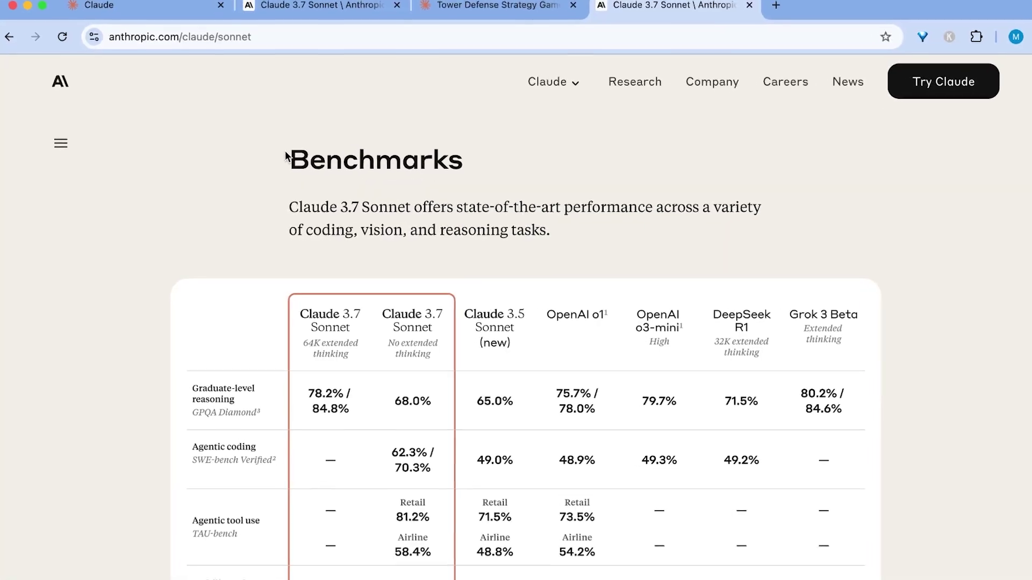
drag(289, 157, 498, 156)
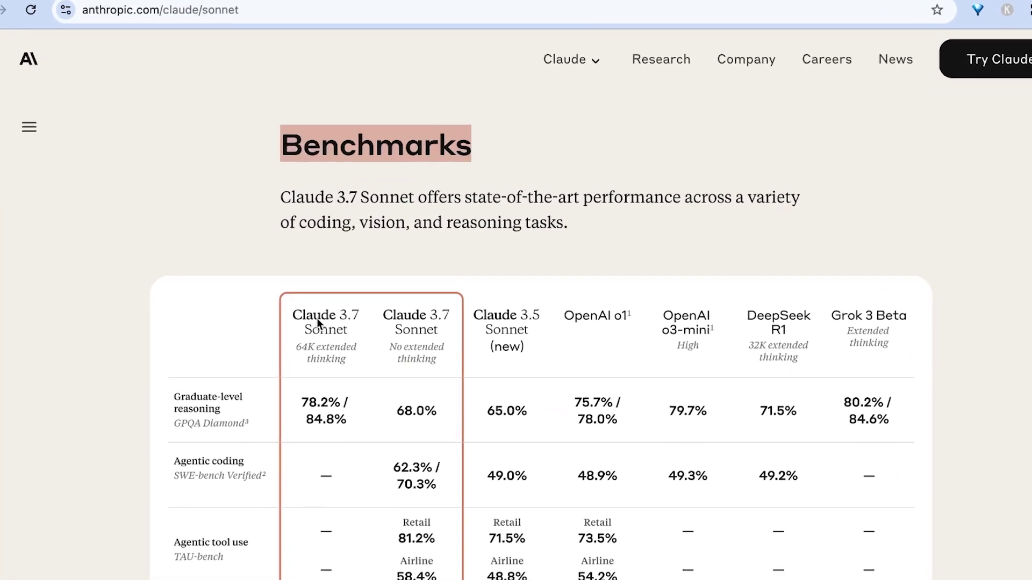
scroll(311, 318, down, 2)
scroll(304, 318, down, 1)
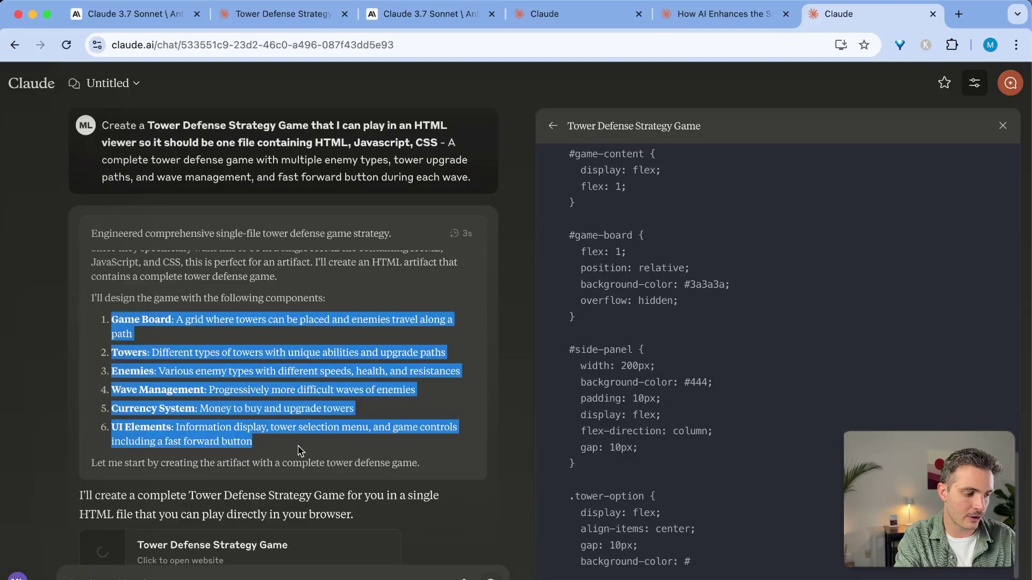
click(299, 450)
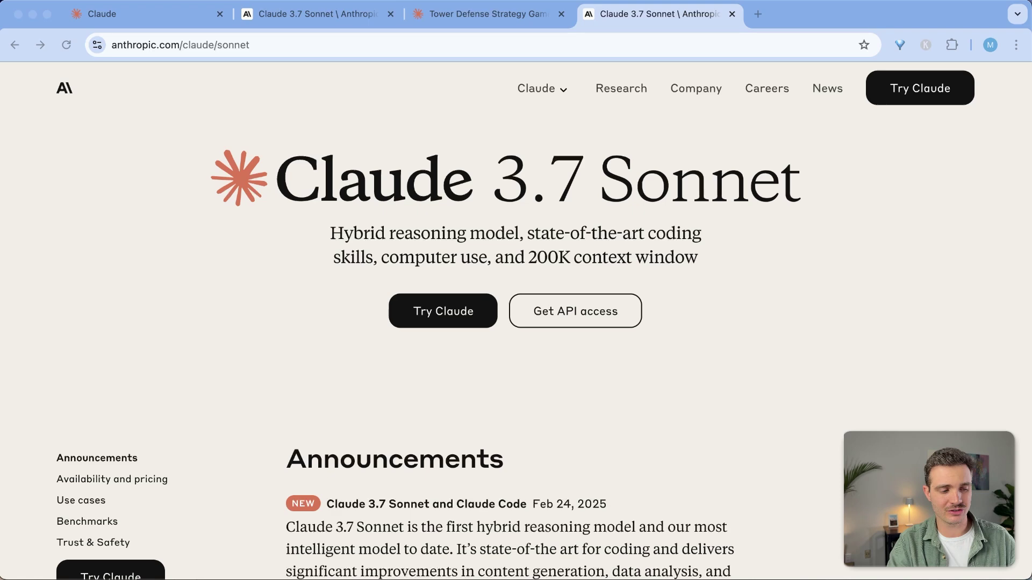
- Launch Claude in a new tab from the Sonnet page and check its model list
click(744, 229)
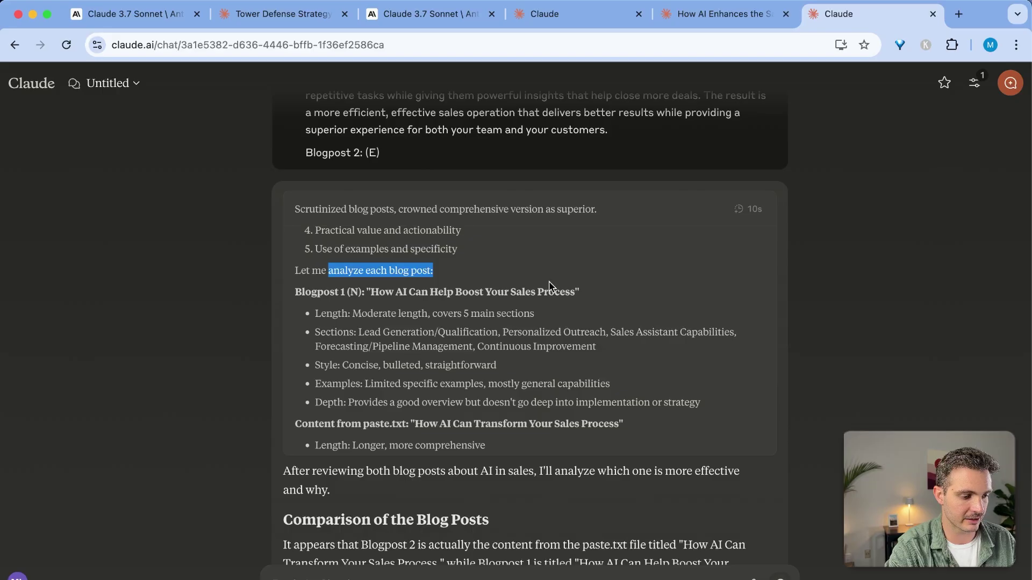
scroll(549, 281, down, 5)
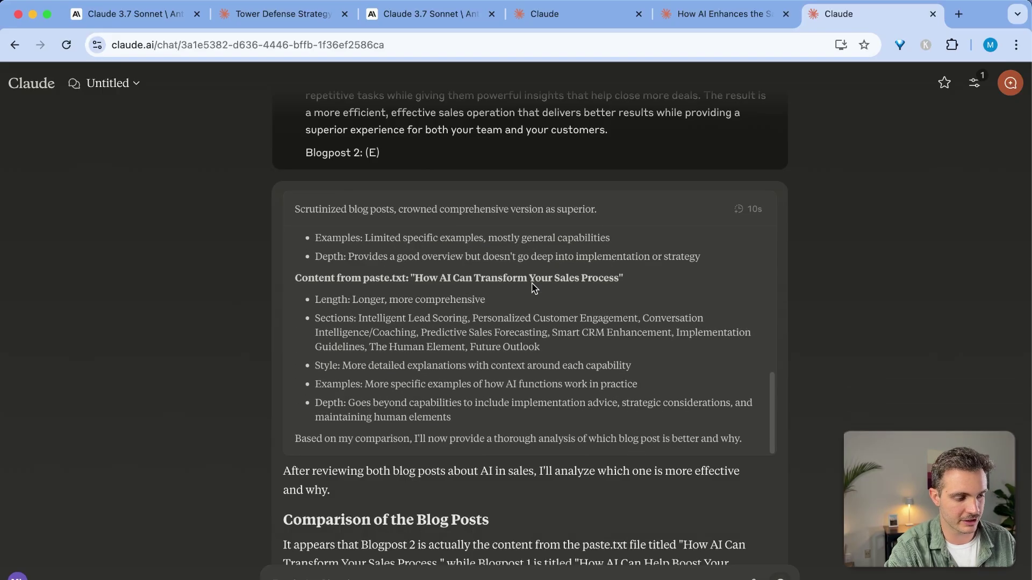
scroll(532, 283, down, 4)
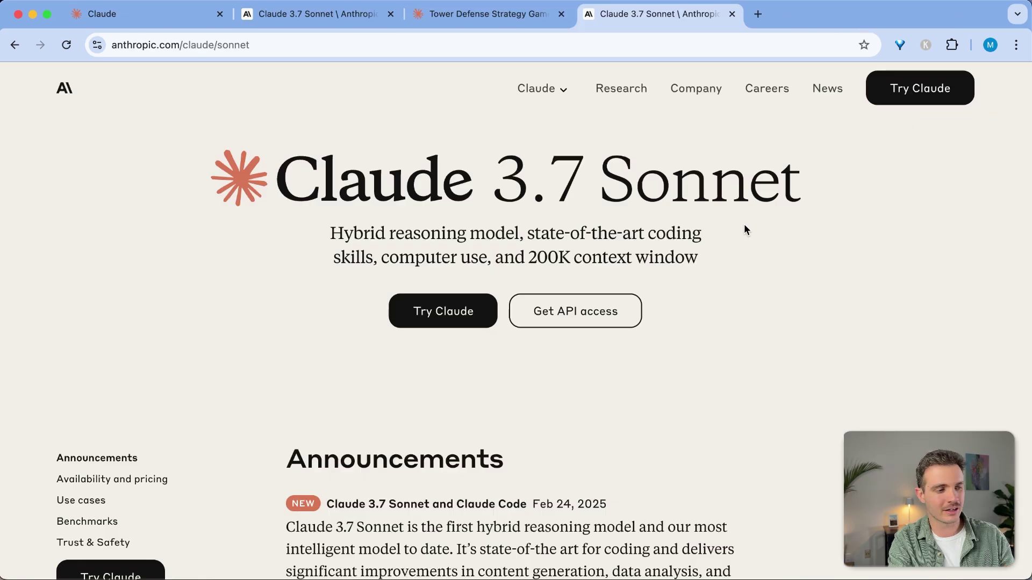
click(432, 314)
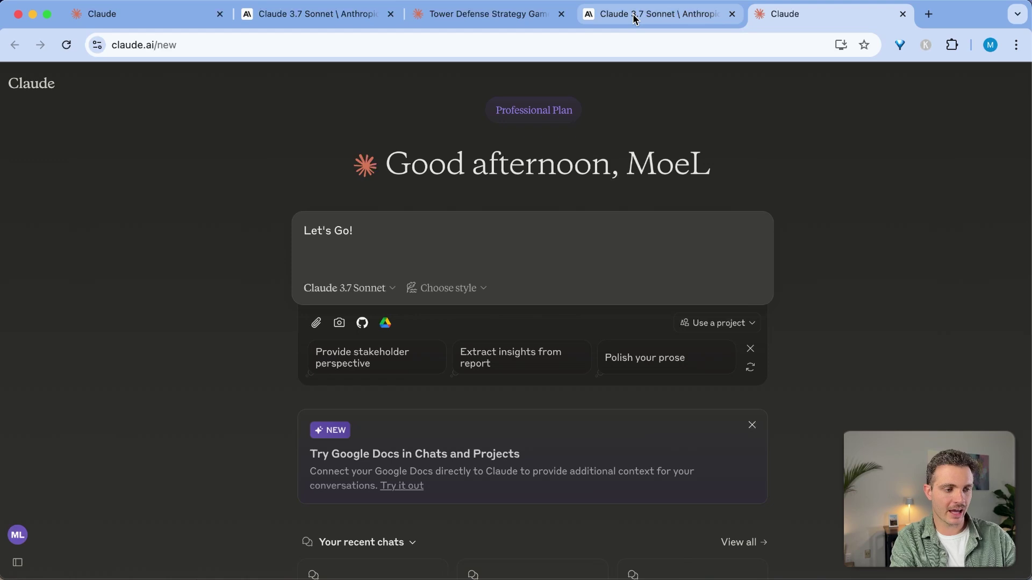
click(349, 288)
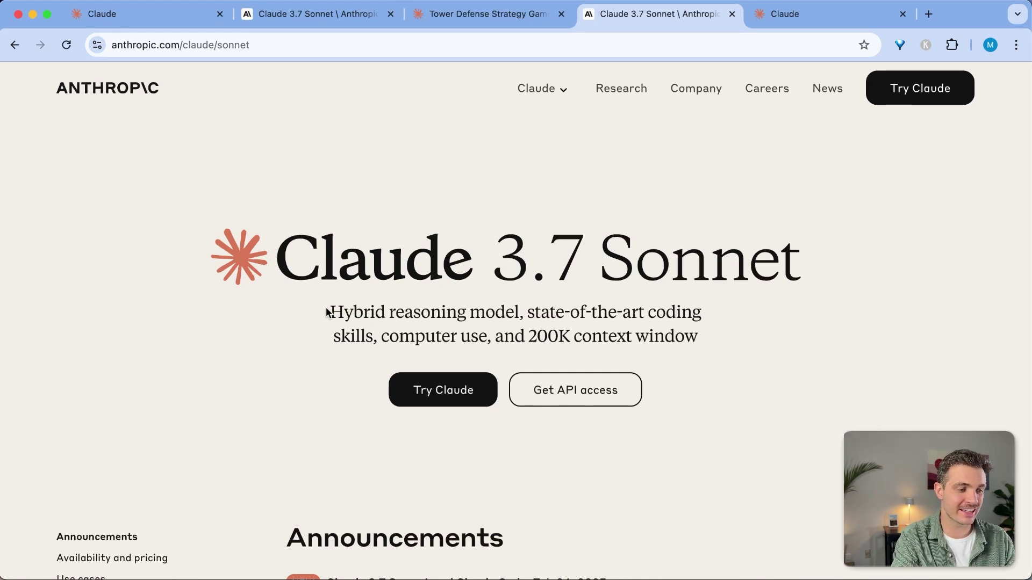
drag(328, 311, 524, 314)
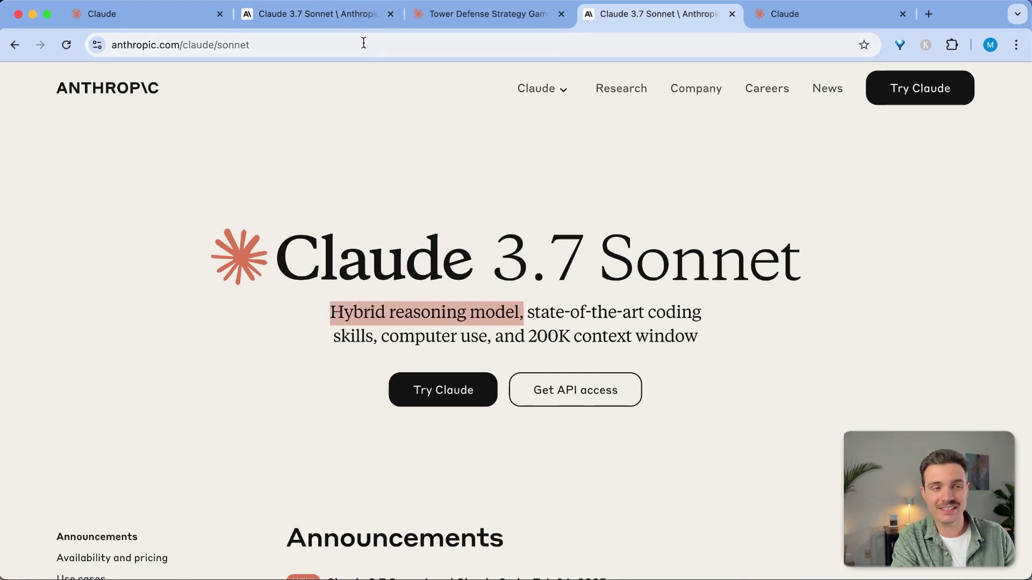
click(342, 13)
- Set the Claude draft chat to Extended thinking mode and return to the Sonnet announcement
click(122, 19)
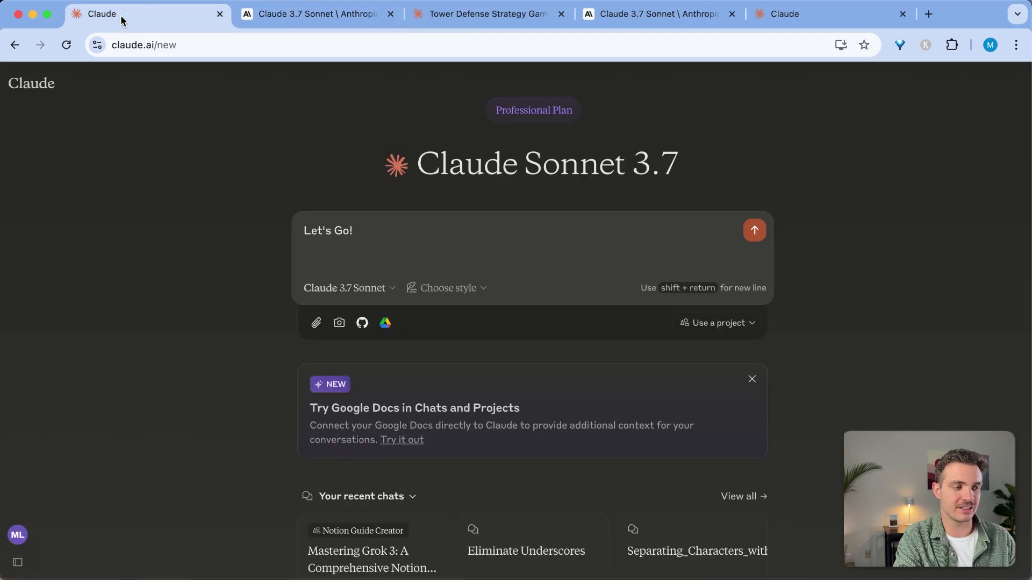
click(343, 289)
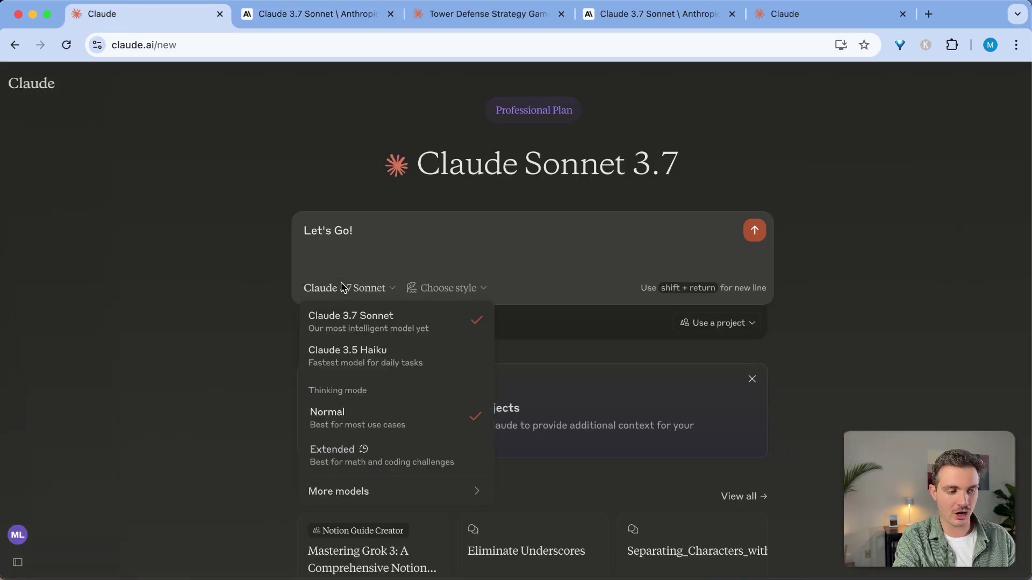
click(389, 455)
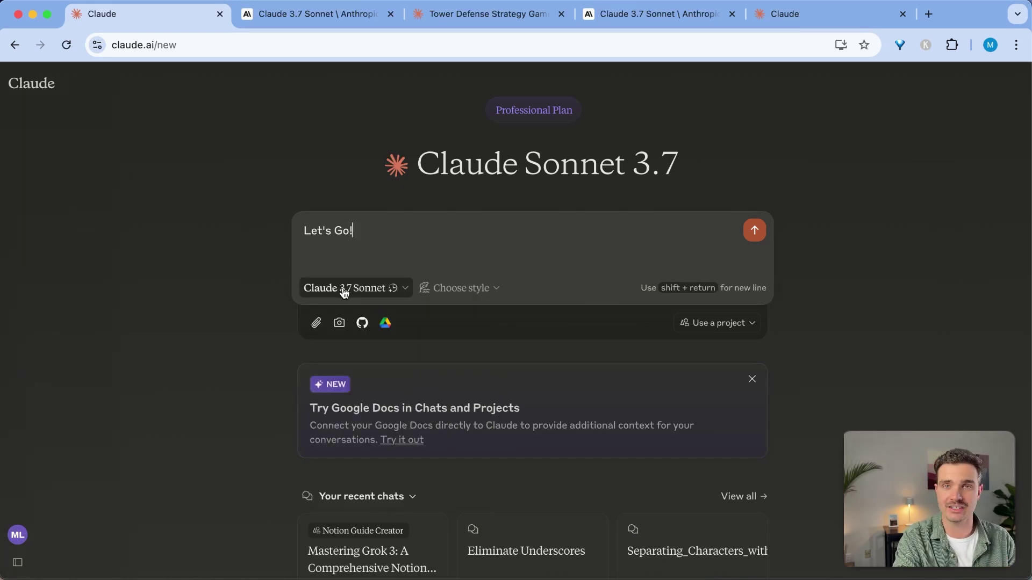
click(692, 15)
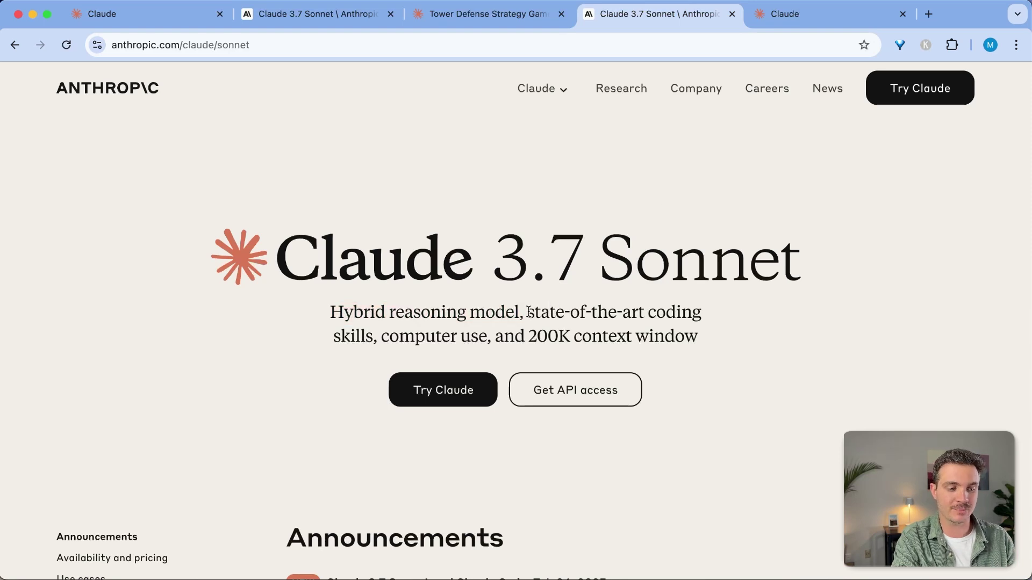
- Highlight the 'state-of-the-art coding' and '200K context window' phrases on the Sonnet page
drag(528, 312, 752, 321)
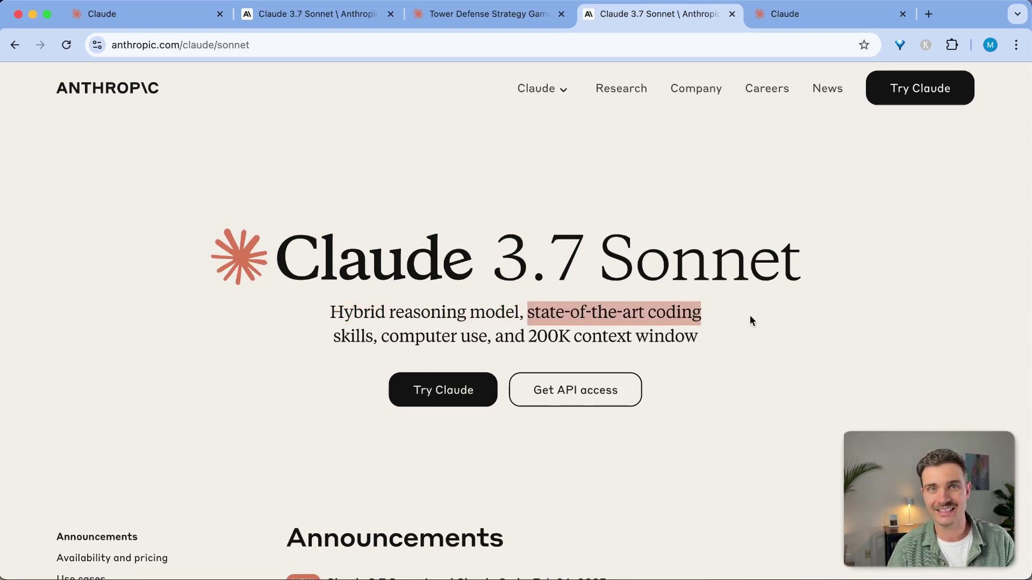
click(579, 333)
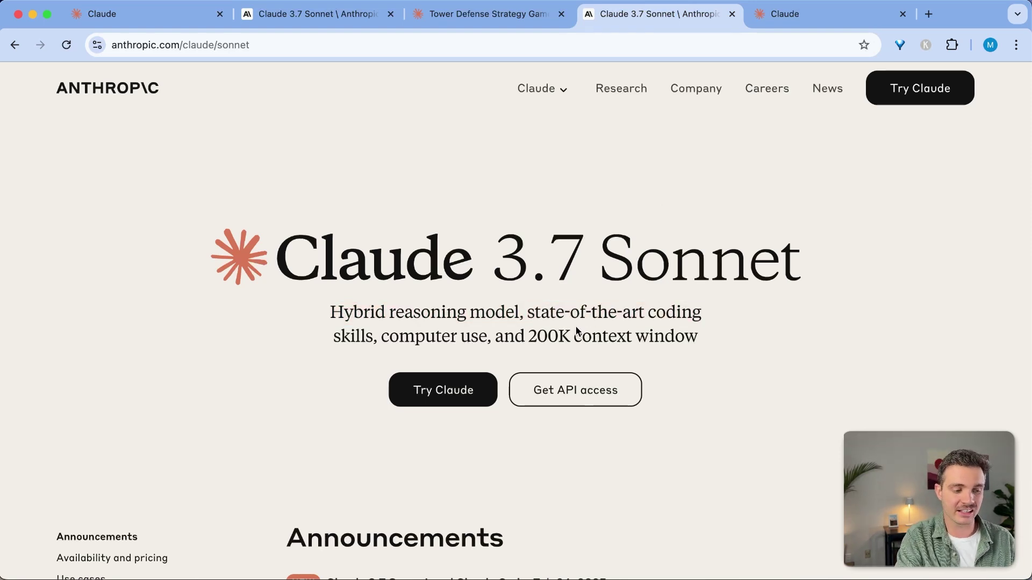
drag(525, 336, 847, 339)
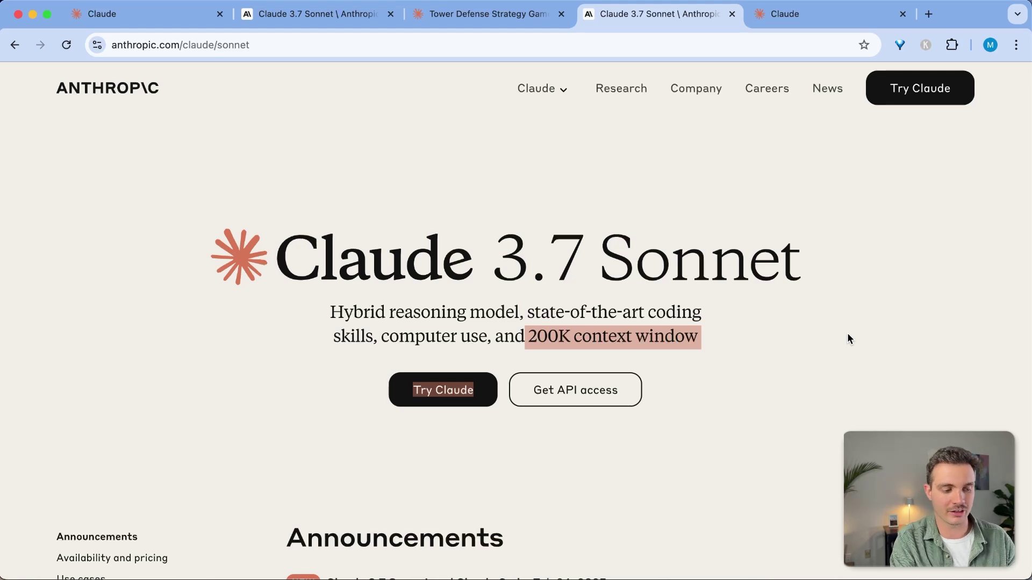
click(847, 338)
- Highlight the $3/$15 per-million pricing, 90% cost savings, and the Cursor testimonial
scroll(806, 355, down, 10)
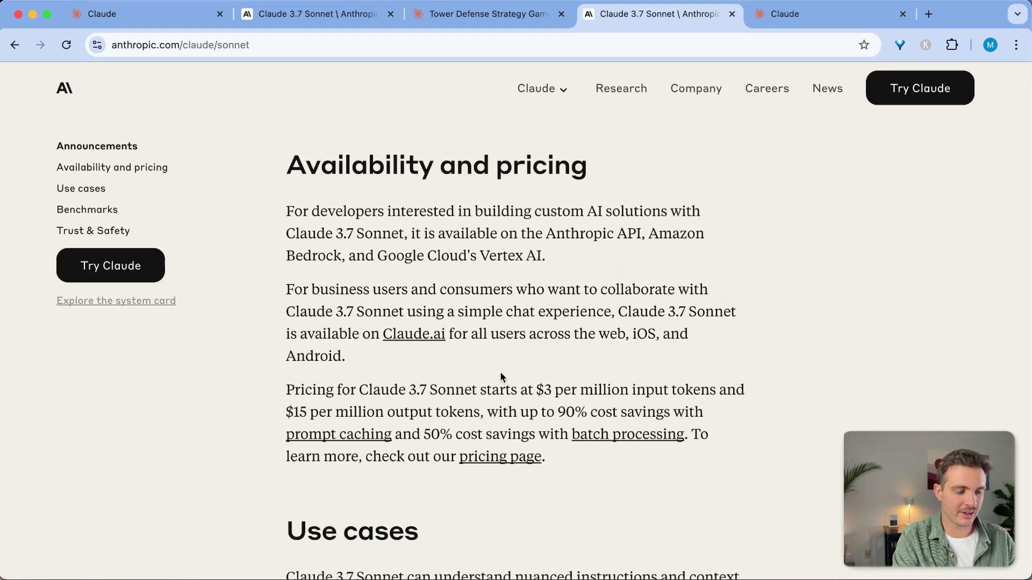
drag(537, 389, 584, 389)
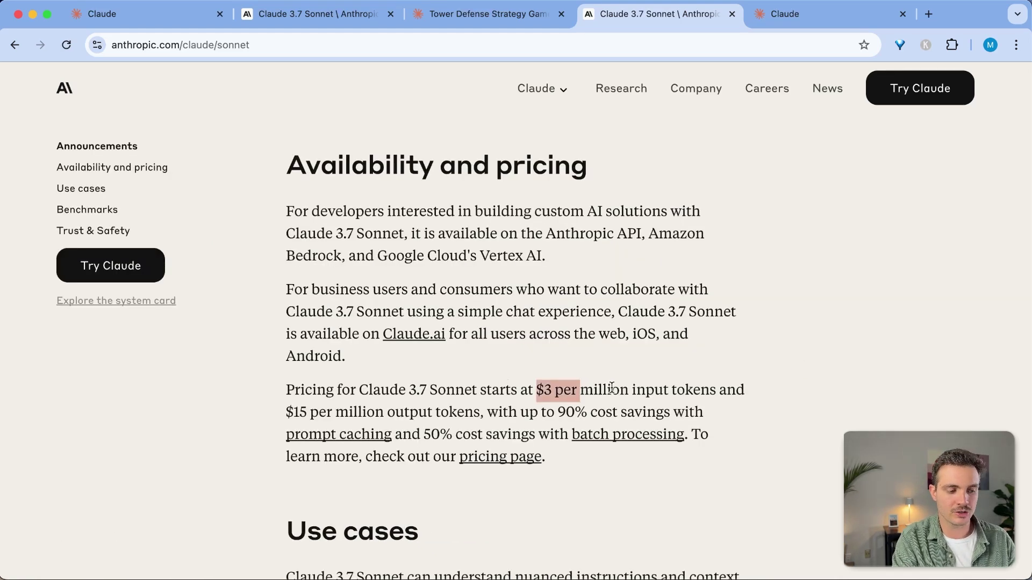
drag(285, 413, 408, 413)
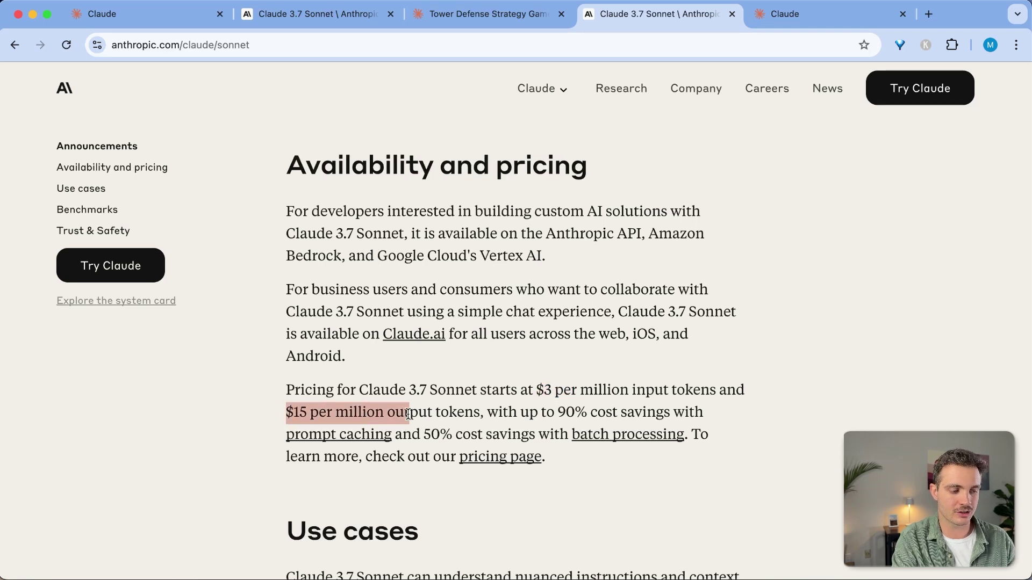
click(541, 412)
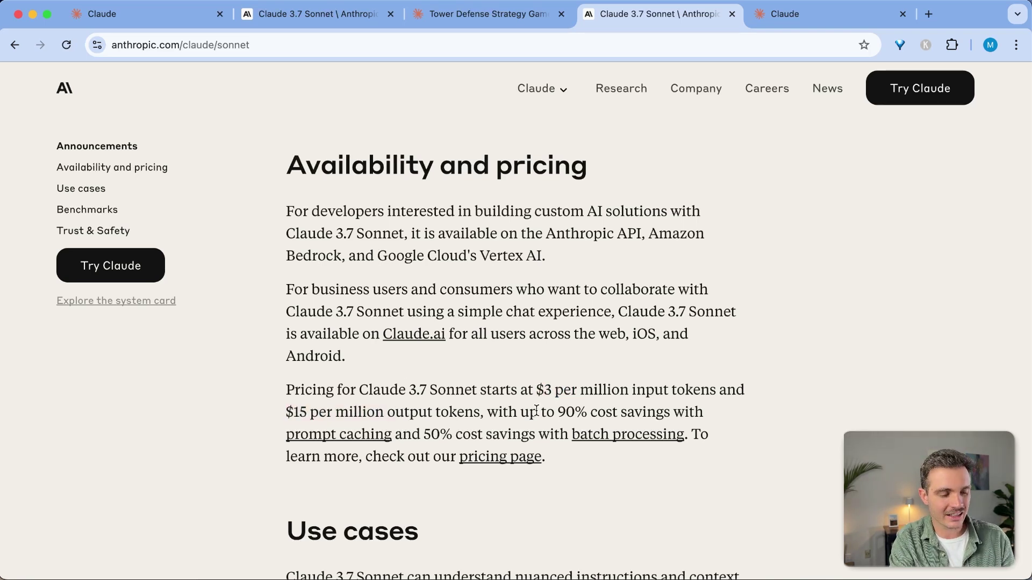
drag(554, 411, 586, 414)
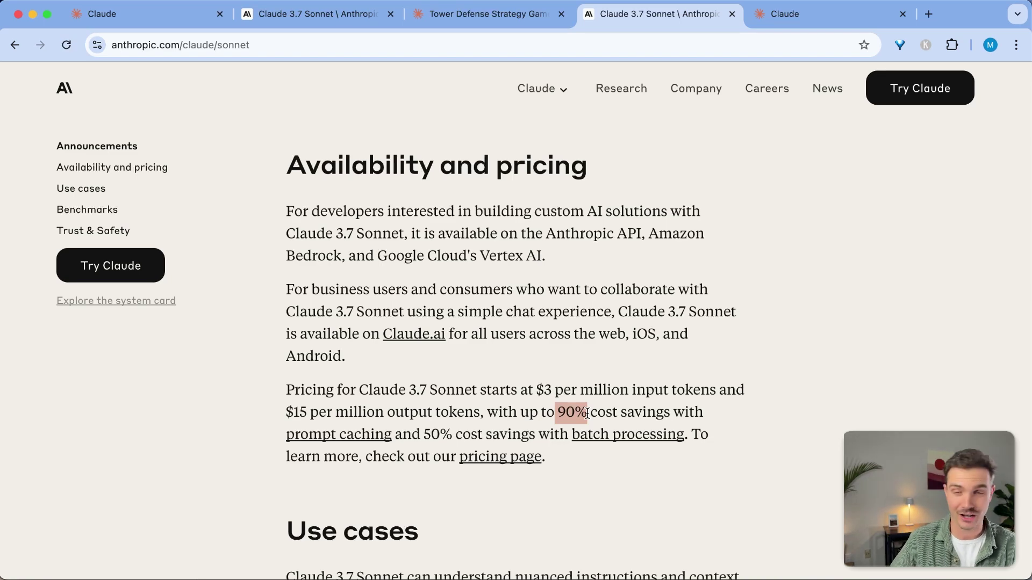
scroll(405, 320, down, 7)
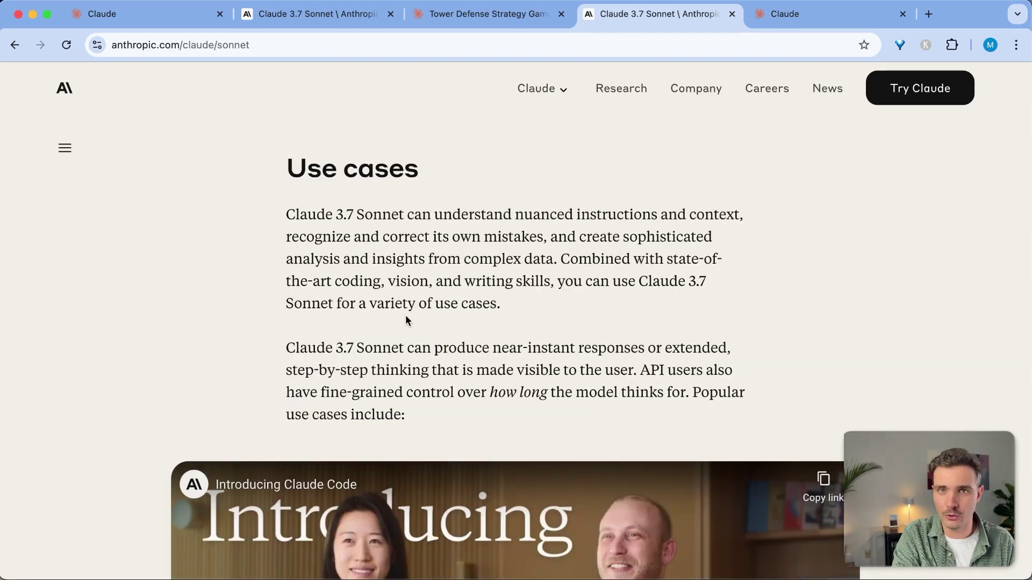
scroll(406, 321, down, 10)
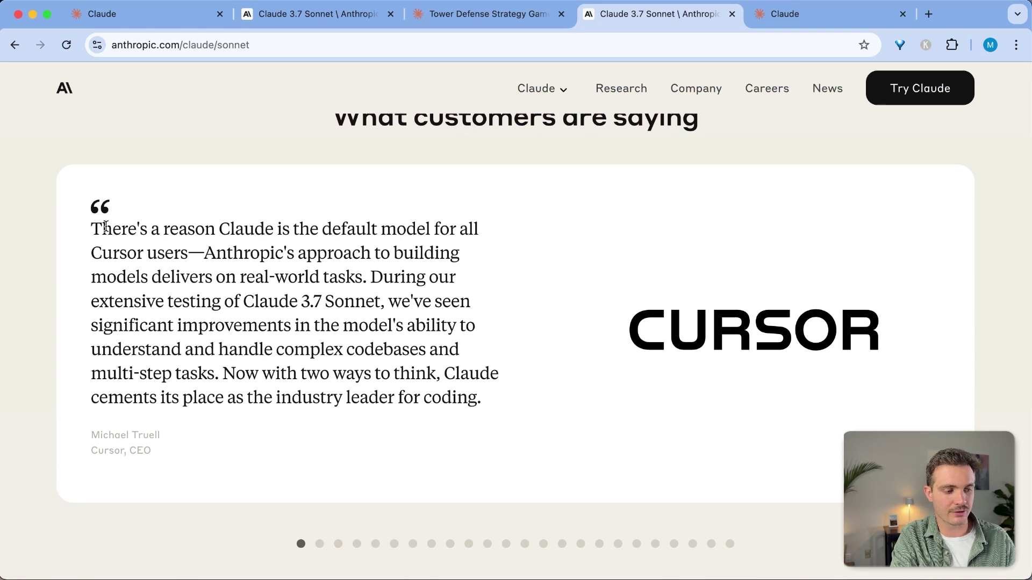
drag(91, 228, 515, 406)
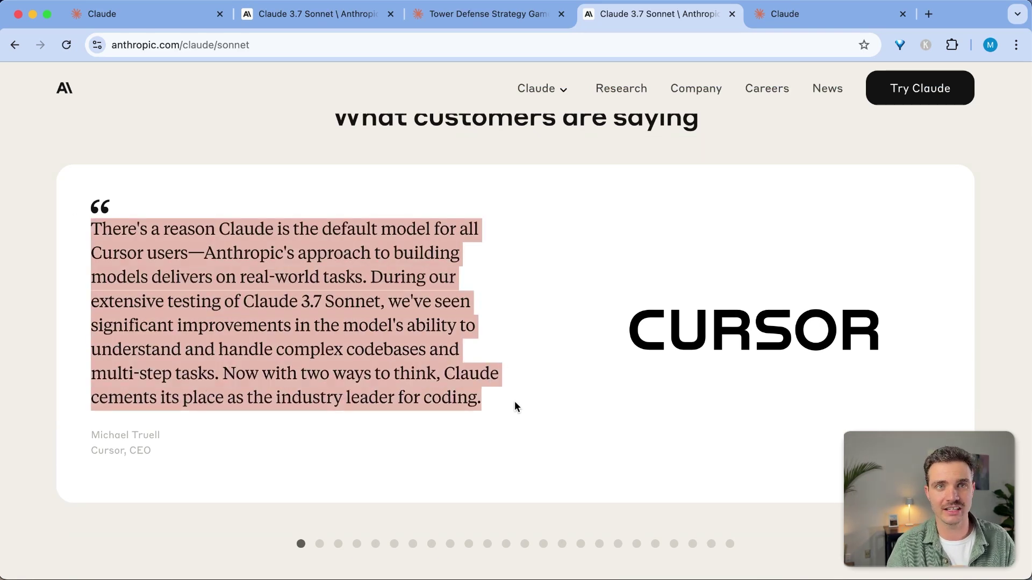
- Scroll the benchmark table down to its last row, including 62.3%/70.3% agentic coding and 81.2% retail tool use
scroll(223, 211, down, 10)
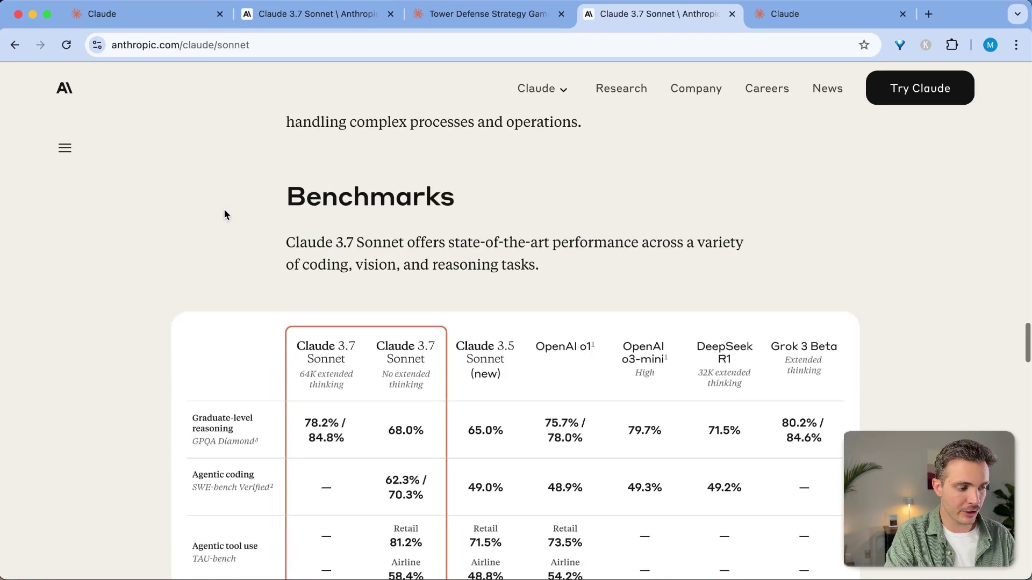
scroll(224, 214, down, 1)
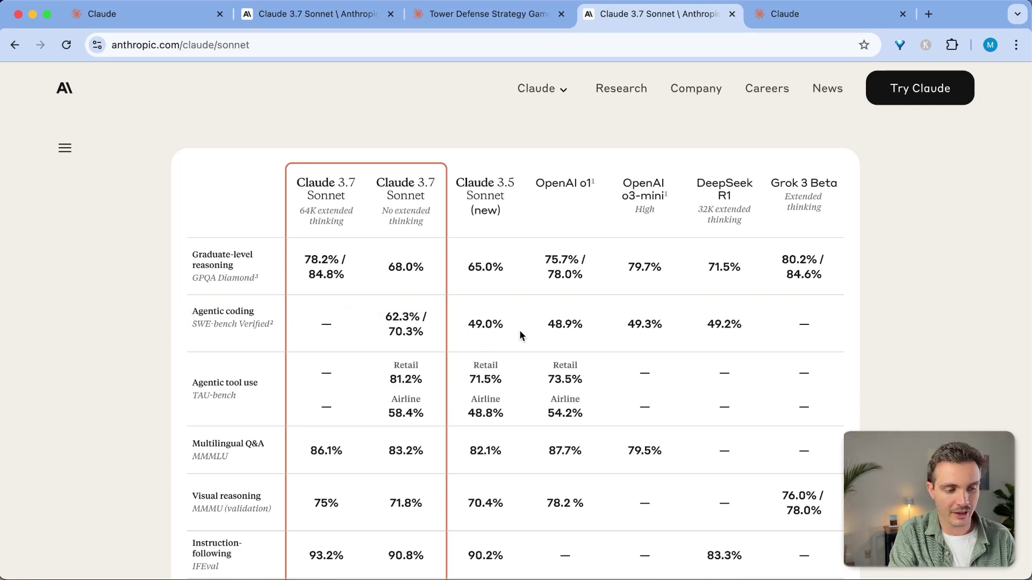
scroll(736, 325, down, 2)
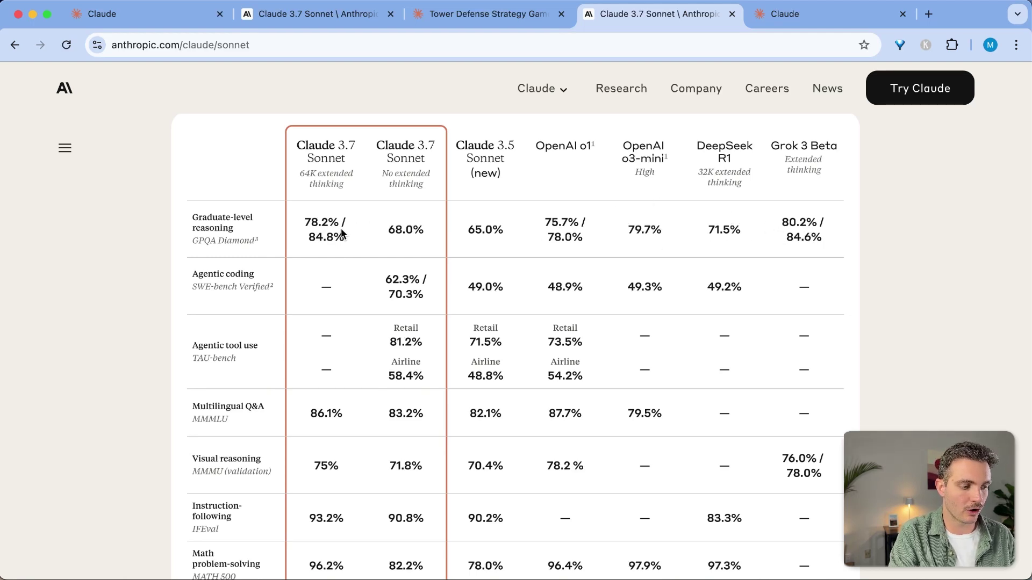
scroll(340, 234, down, 2)
scroll(474, 328, up, 1)
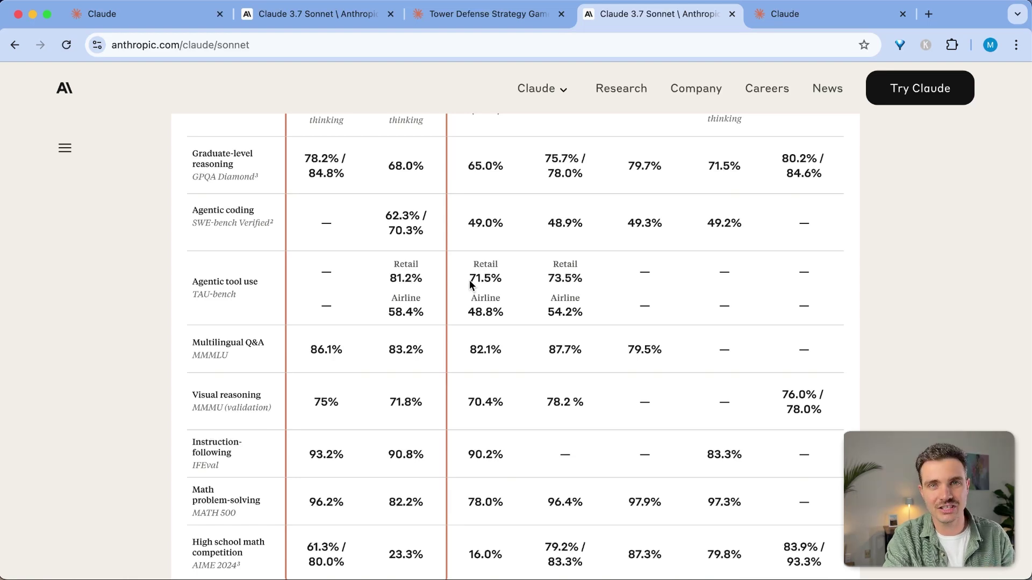
scroll(470, 279, down, 1)
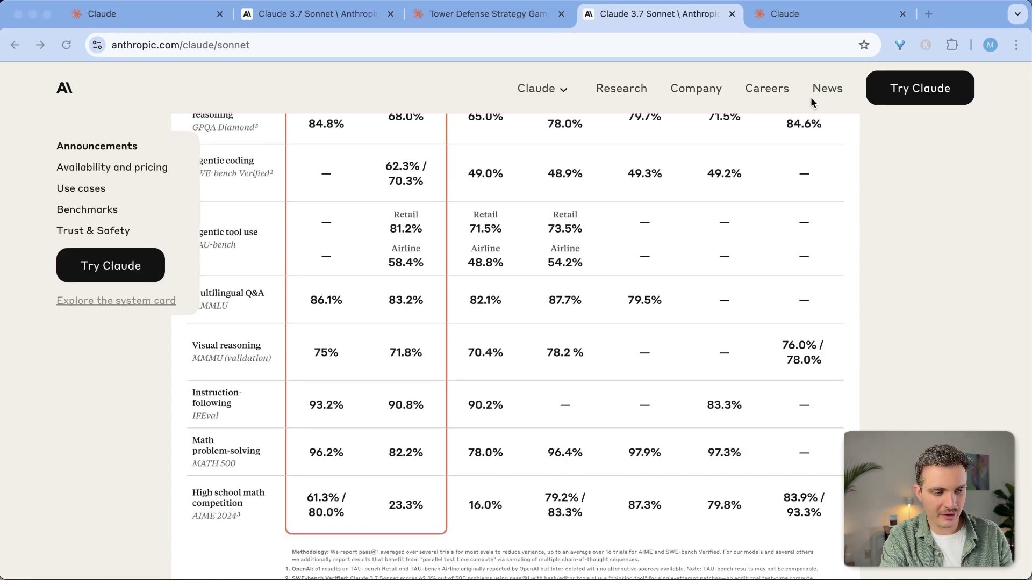
- Paste and send the AI-in-sales blog-post prompt, then enable extended thinking in a fresh chat
click(128, 16)
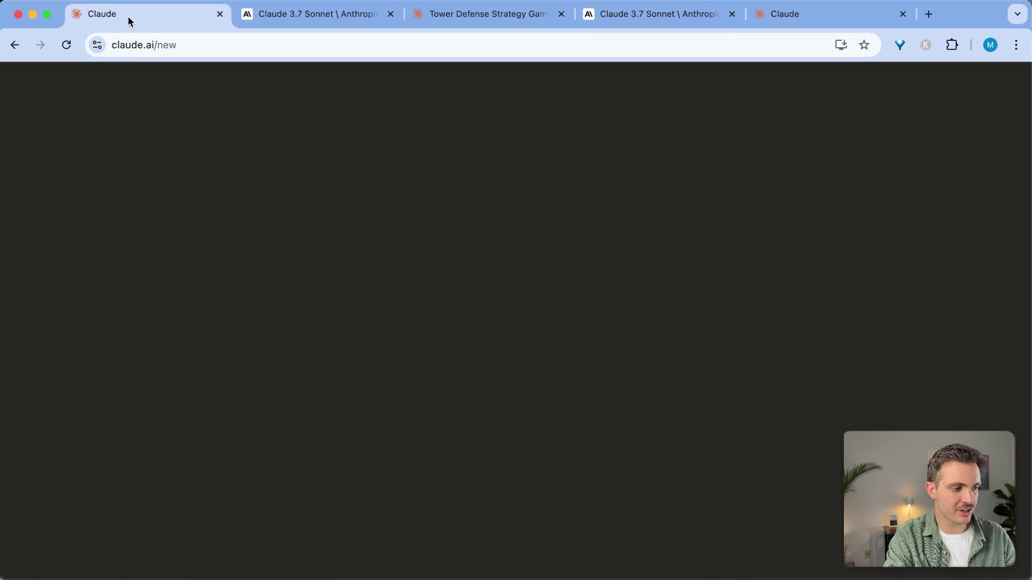
key(super+a)
text(Write a blogpost about How AI can help you in your sales process.)
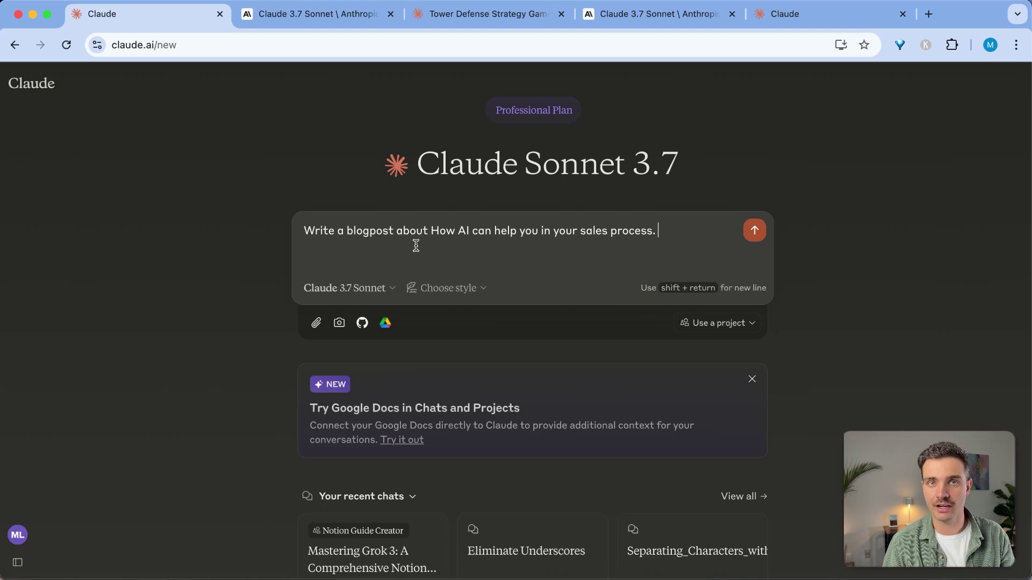
triple_click(390, 231)
key(super+c)
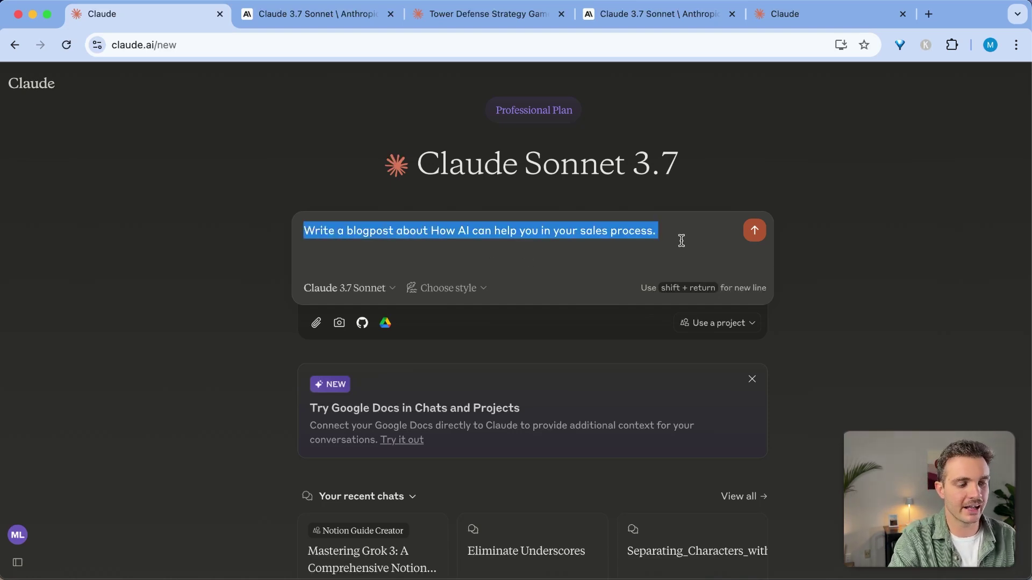
click(703, 235)
click(755, 231)
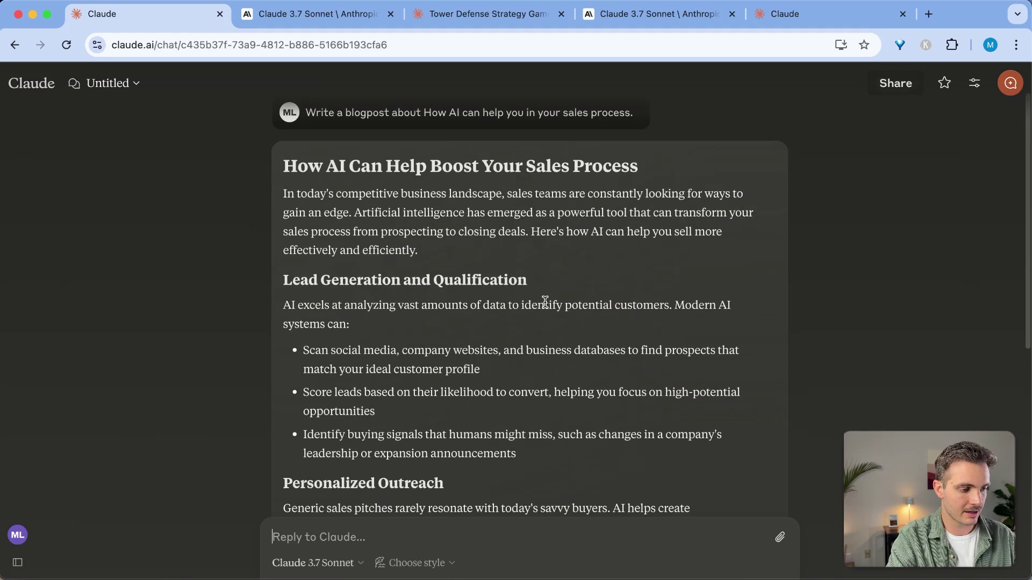
scroll(495, 323, down, 3)
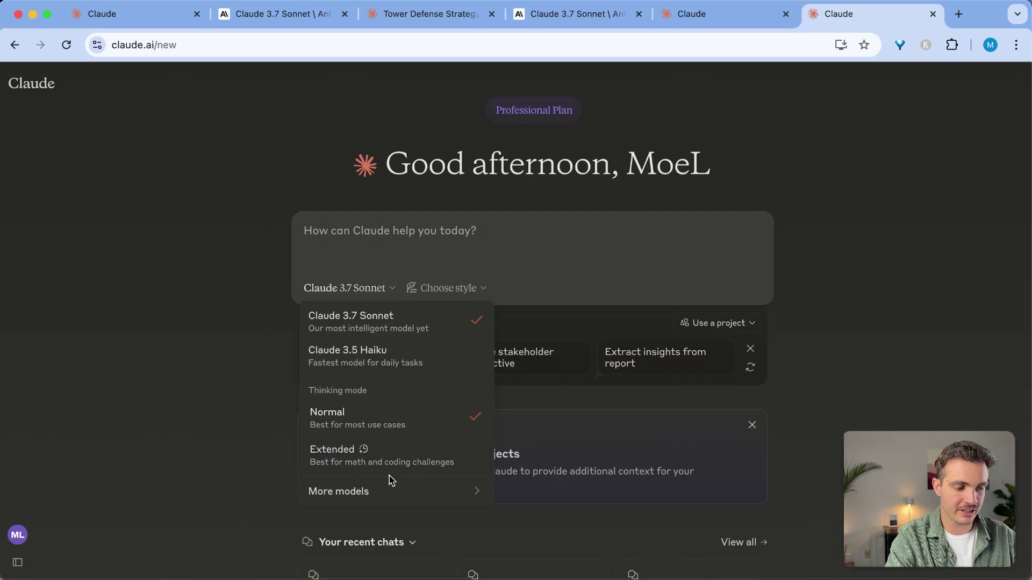
click(391, 471)
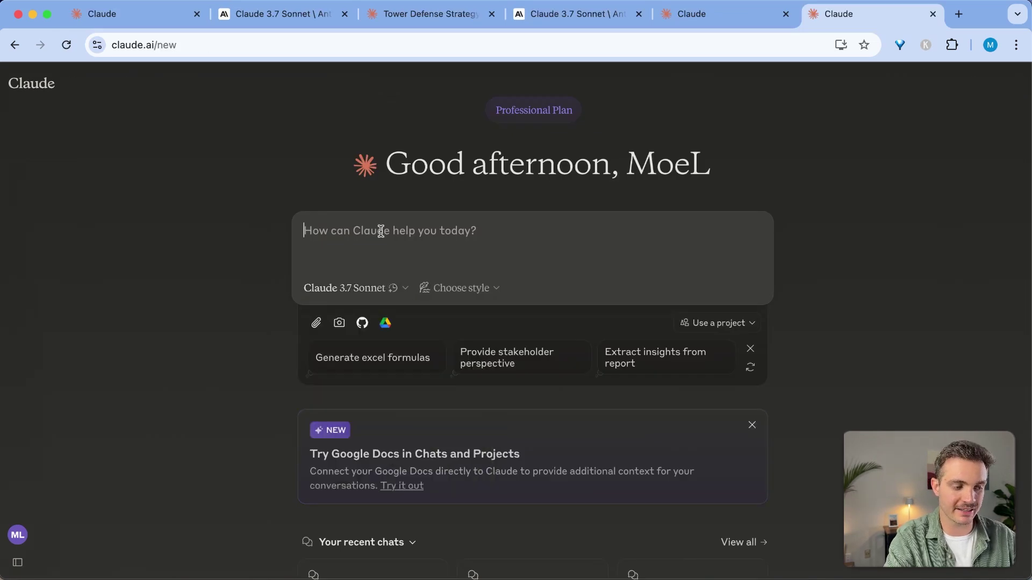
- Resend the sales blog-post prompt with extended thinking and review the post outline in its reasoning
key(super+v)
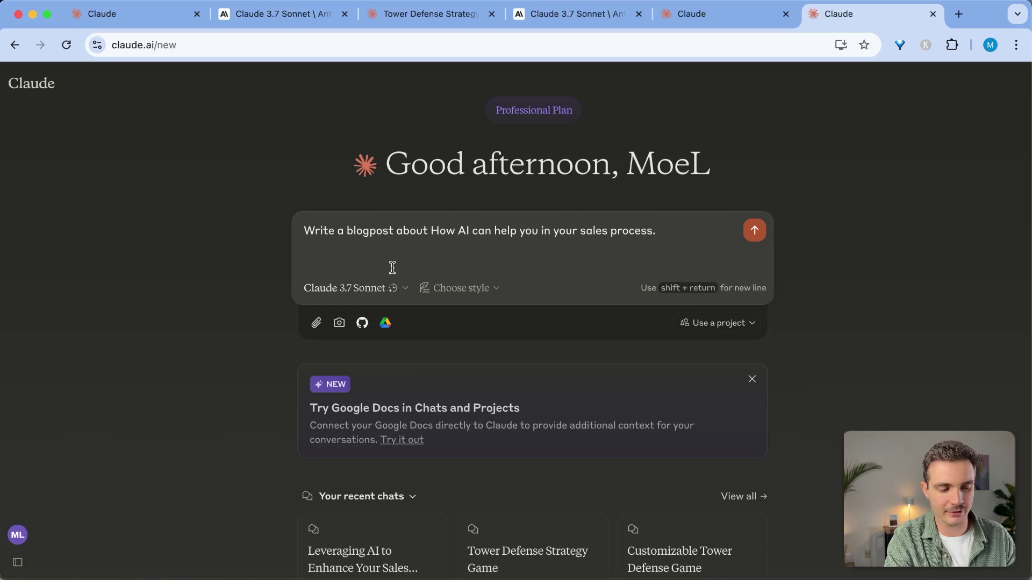
key(Return)
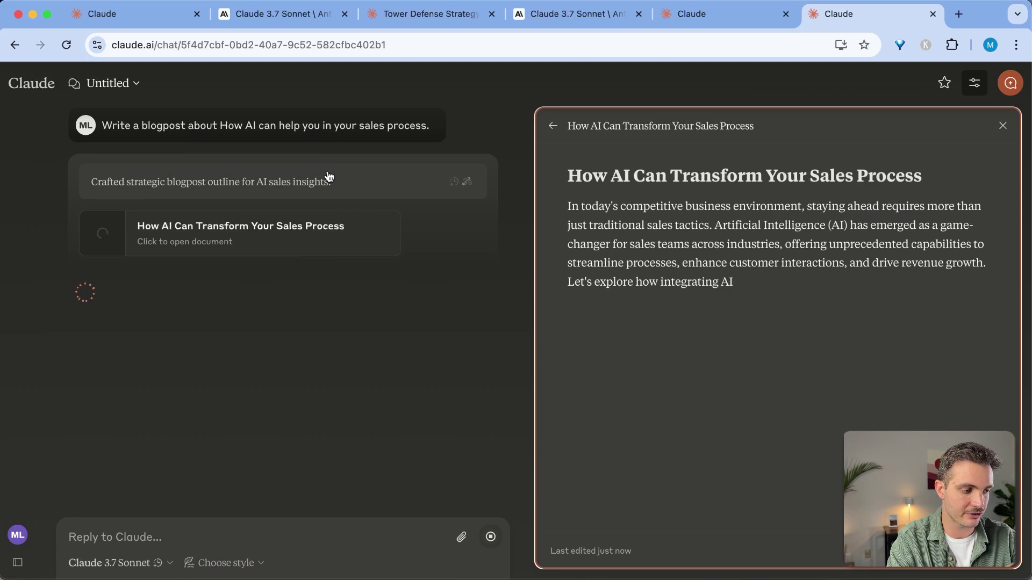
click(403, 191)
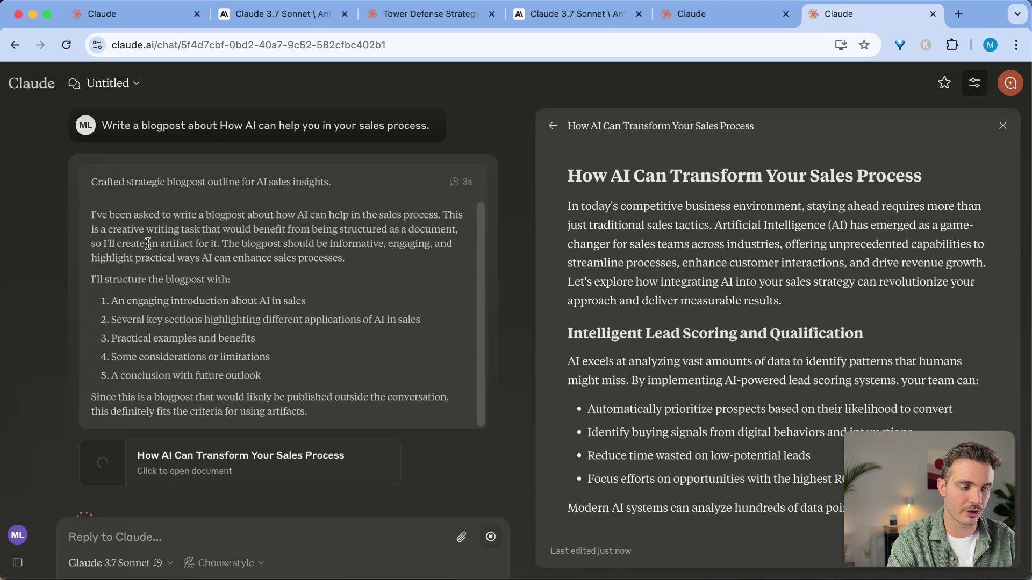
drag(63, 215, 385, 312)
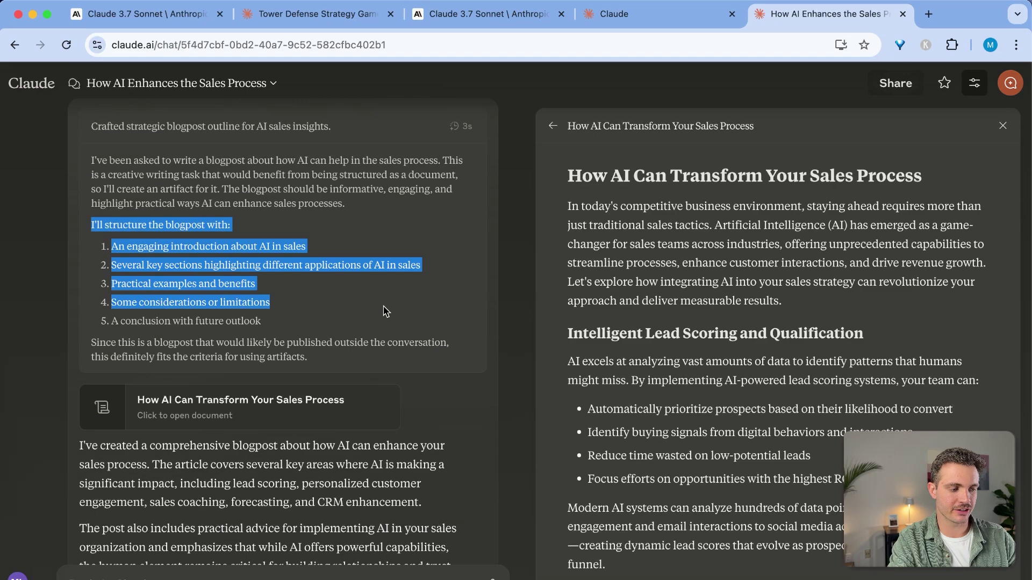
click(841, 378)
- Scroll through the generated article 'How AI Can Transform Your Sales Process' to its Looking Ahead section
scroll(841, 377, down, 3)
scroll(841, 378, up, 3)
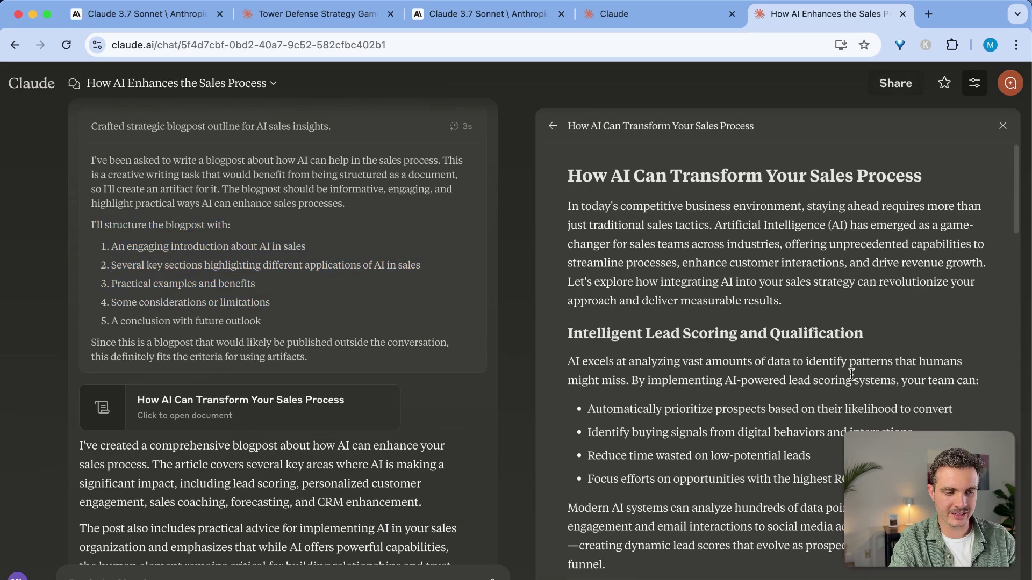
scroll(786, 429, down, 2)
scroll(786, 430, down, 20)
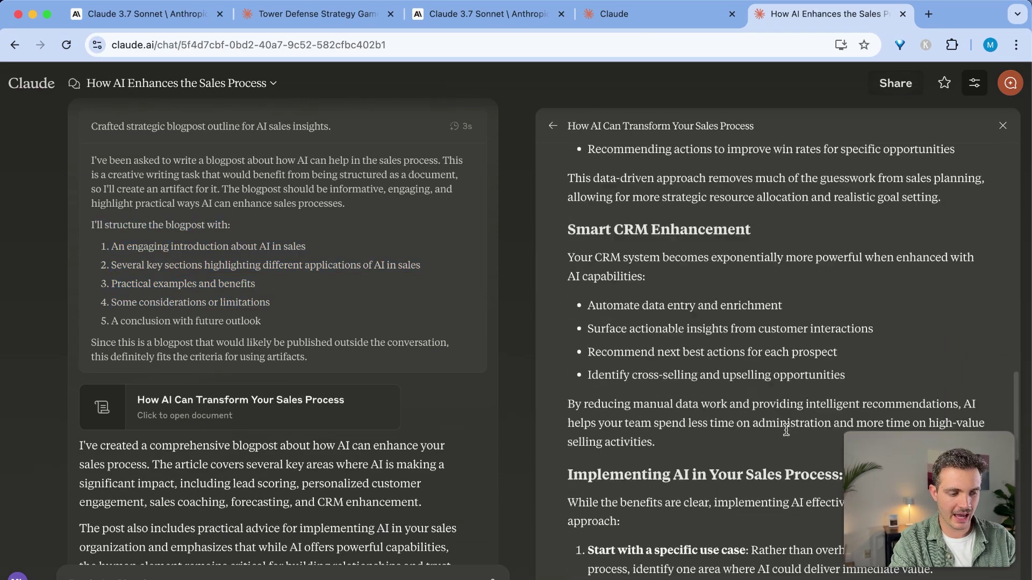
scroll(786, 433, down, 5)
drag(622, 300, 841, 298)
scroll(841, 298, down, 2)
drag(644, 262, 914, 280)
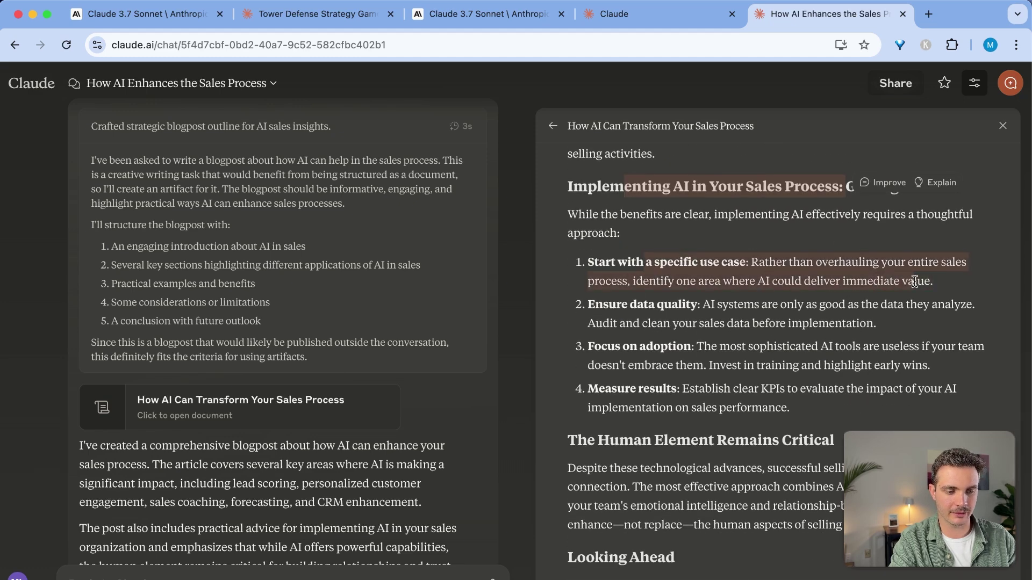
scroll(1005, 322, down, 5)
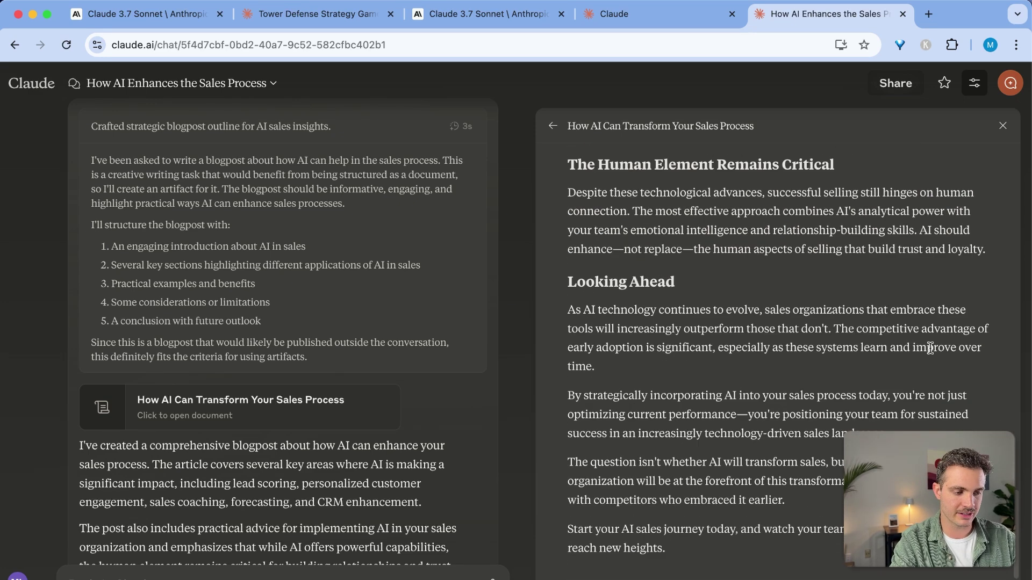
drag(924, 360, 735, 287)
click(611, 304)
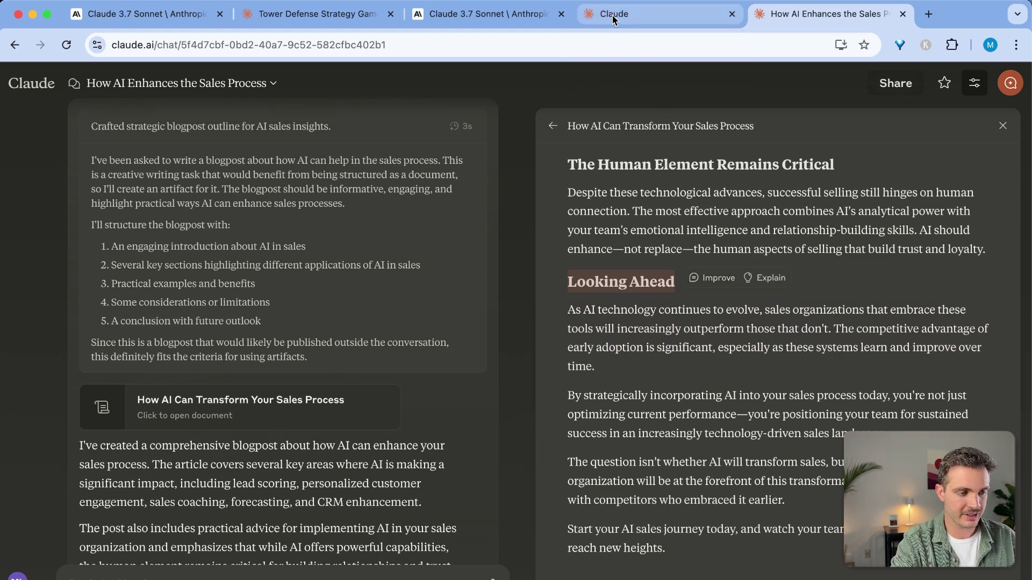
- Snap the two Claude windows side by side and scroll the earlier blog post
key(ctrl+alt+Right)
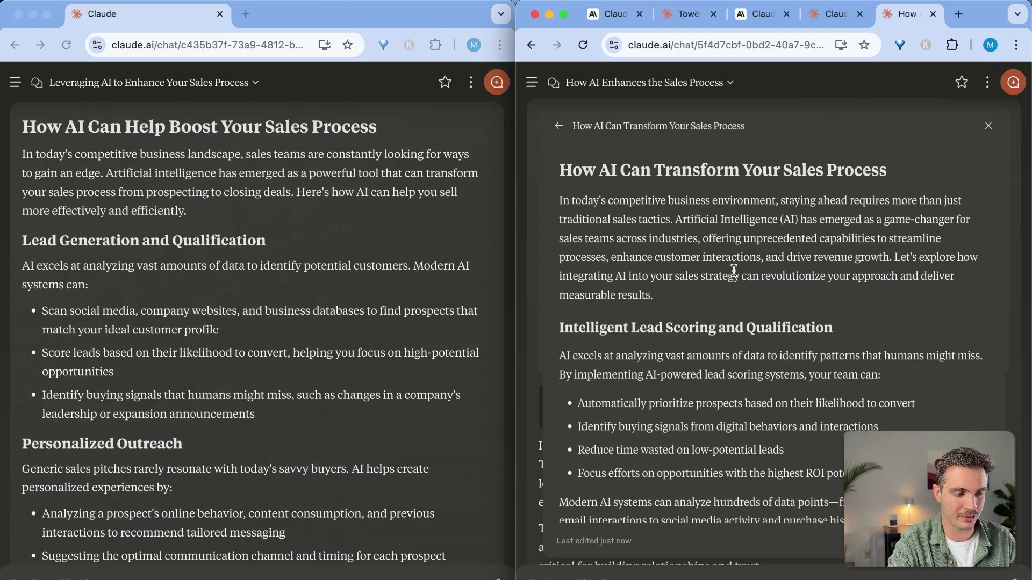
click(326, 271)
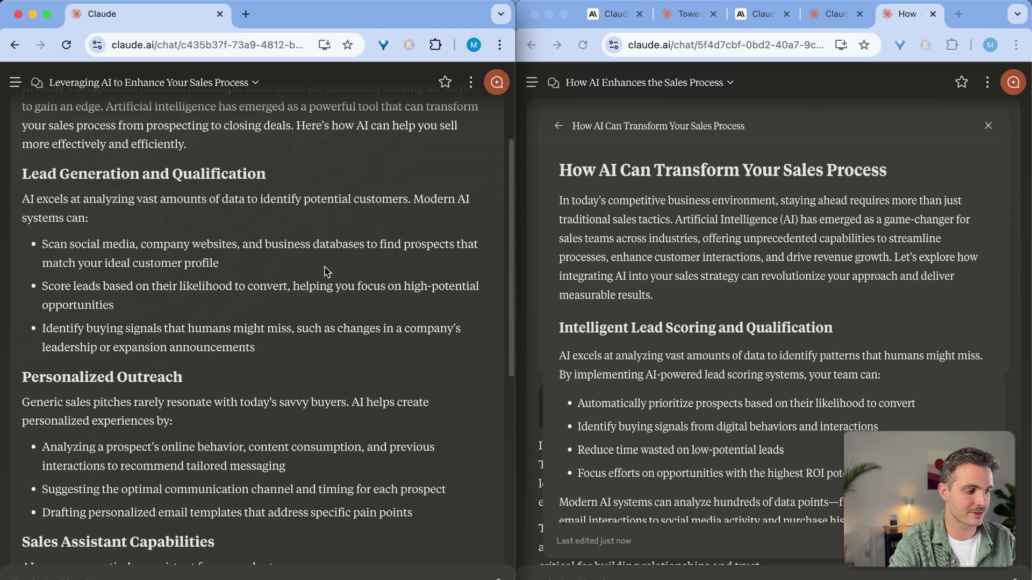
scroll(327, 271, up, 3)
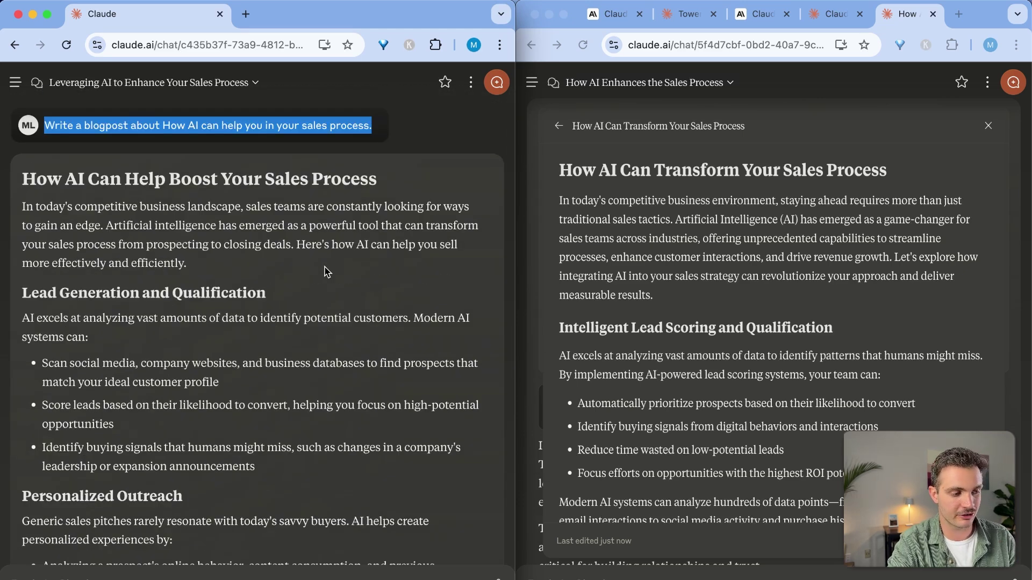
scroll(714, 441, down, 10)
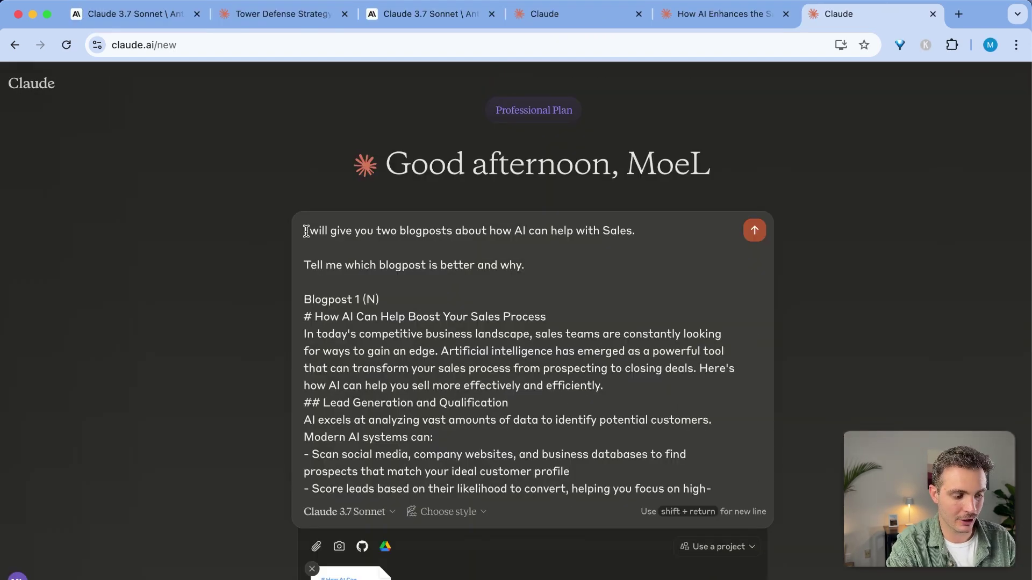
- Turn on extended thinking and send the prompt comparing Blogpost 1 and Blogpost 2
click(371, 511)
click(365, 439)
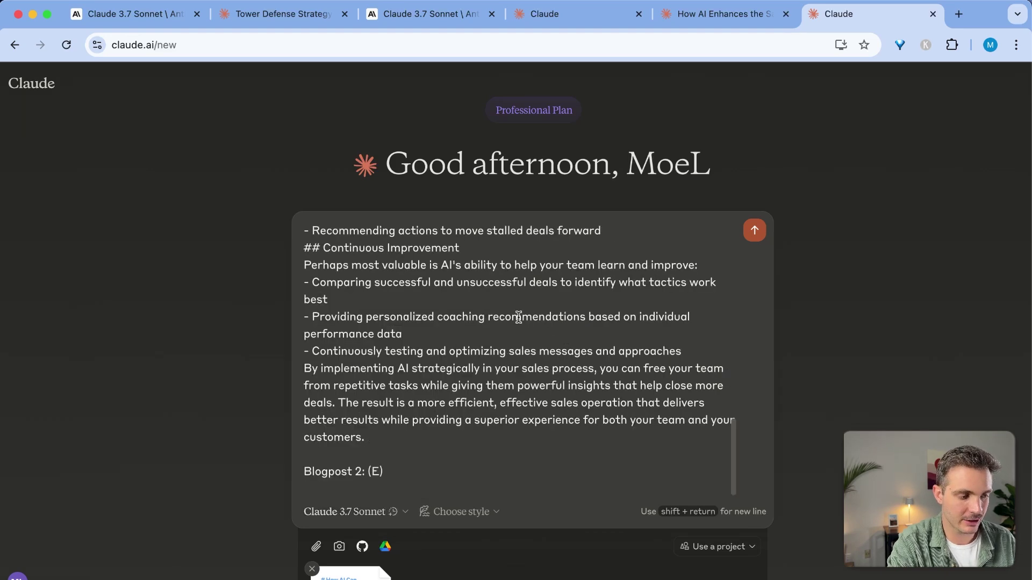
scroll(441, 294, up, 15)
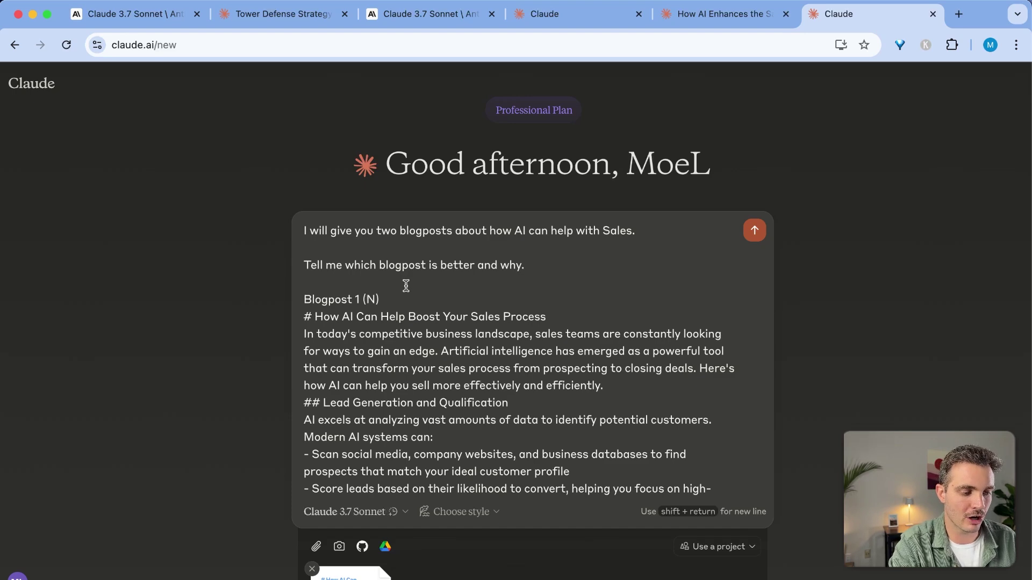
scroll(574, 269, down, 15)
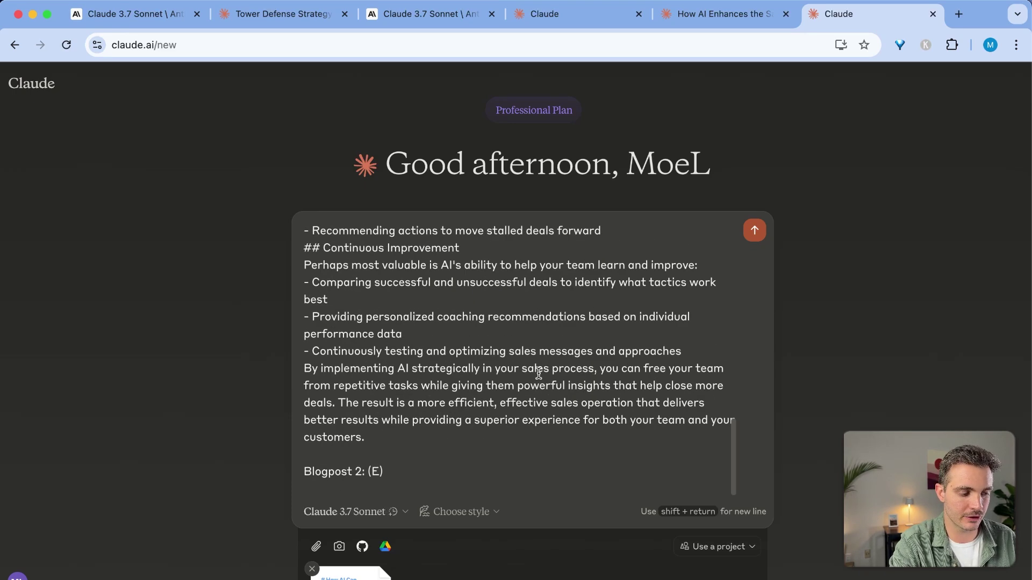
key(Return)
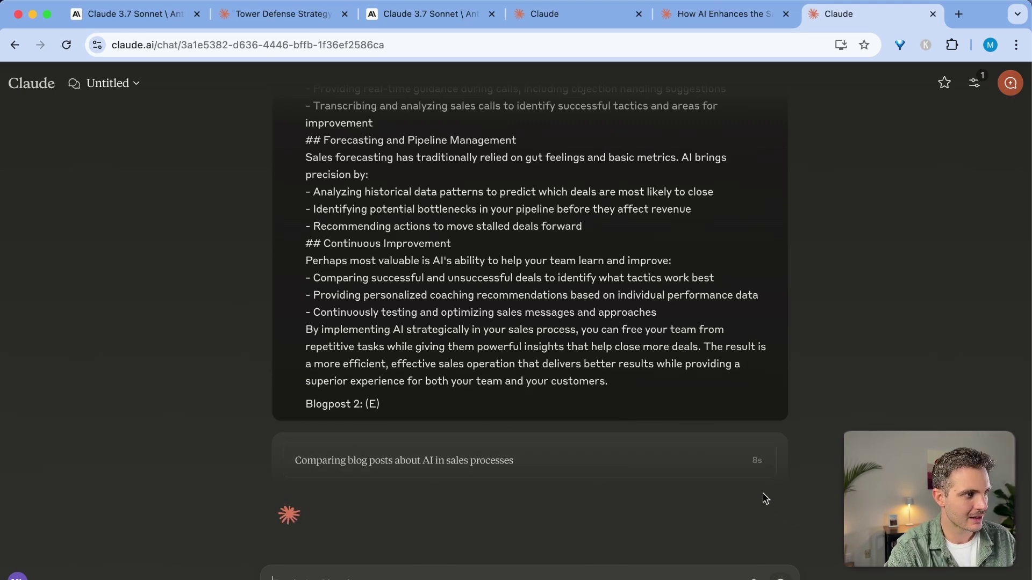
- Expand Claude's reasoning on the comparison and highlight the line about evaluation factors
click(599, 469)
scroll(543, 357, up, 3)
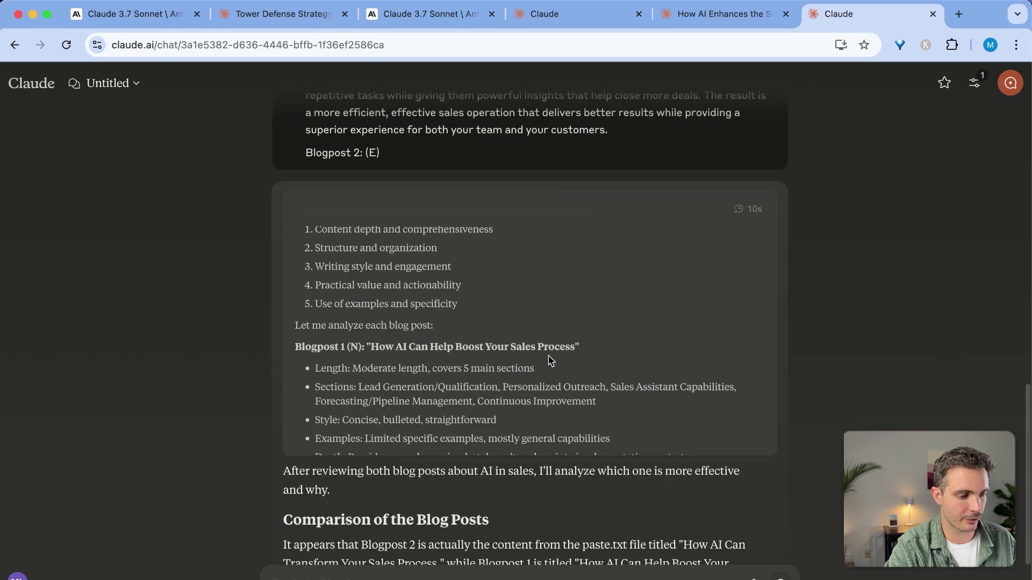
scroll(543, 356, down, 2)
scroll(542, 355, up, 5)
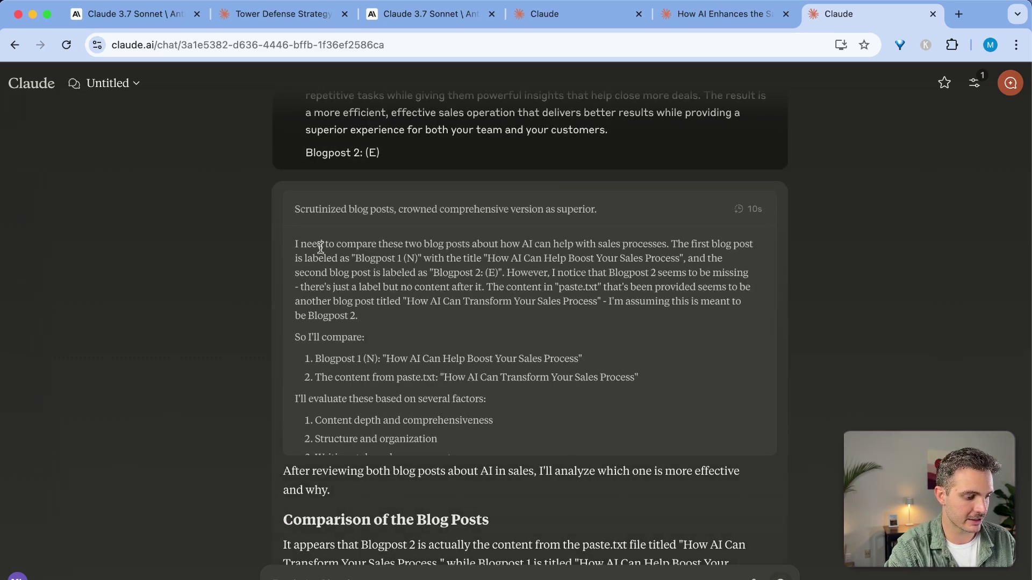
drag(305, 335, 364, 336)
scroll(520, 391, down, 2)
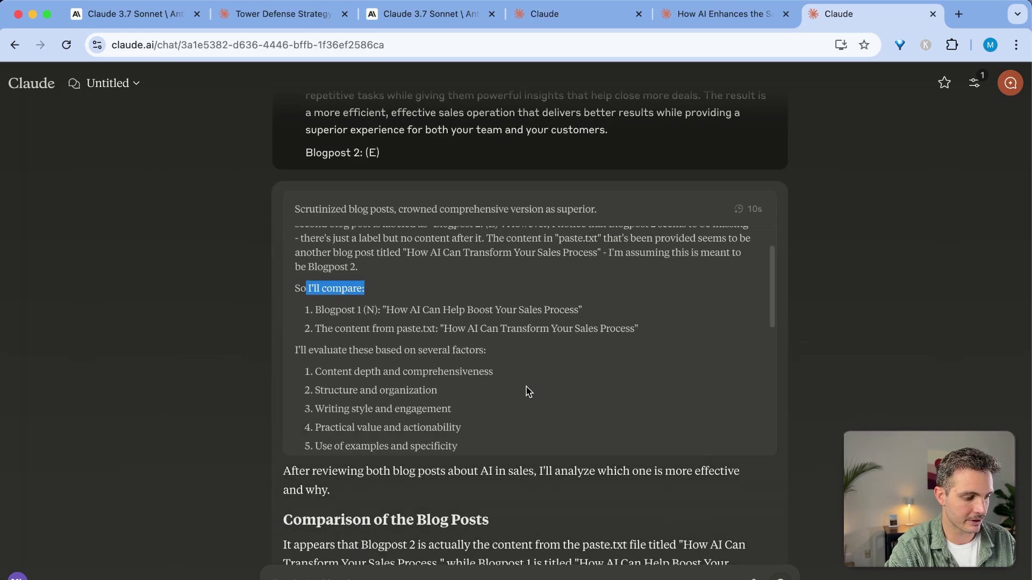
triple_click(414, 351)
scroll(656, 374, down, 8)
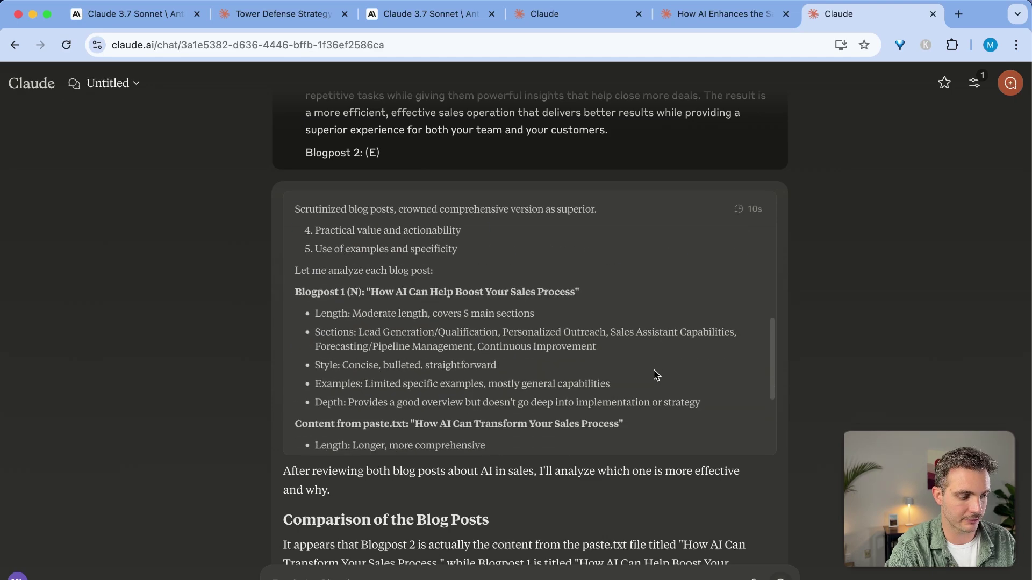
- Read the verdict that Blogpost 2 is superior and the explanation that follows it
drag(329, 271, 508, 275)
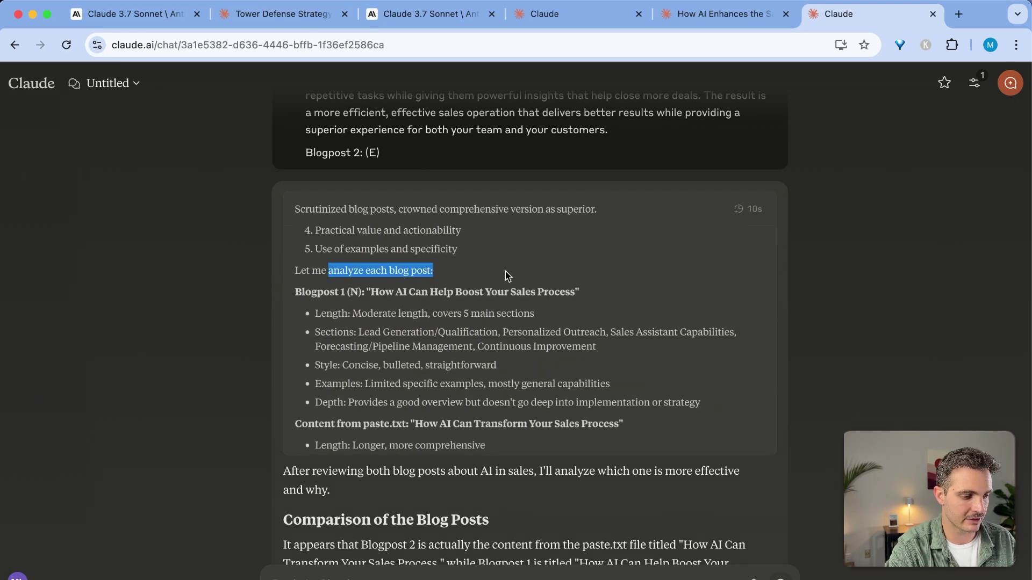
scroll(535, 287, down, 6)
scroll(533, 288, down, 10)
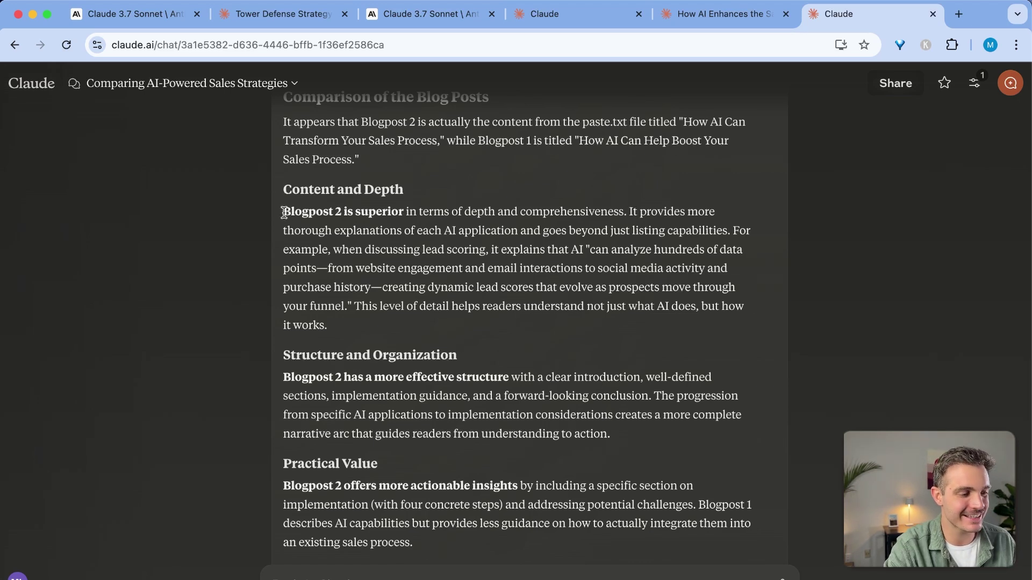
drag(284, 213, 520, 211)
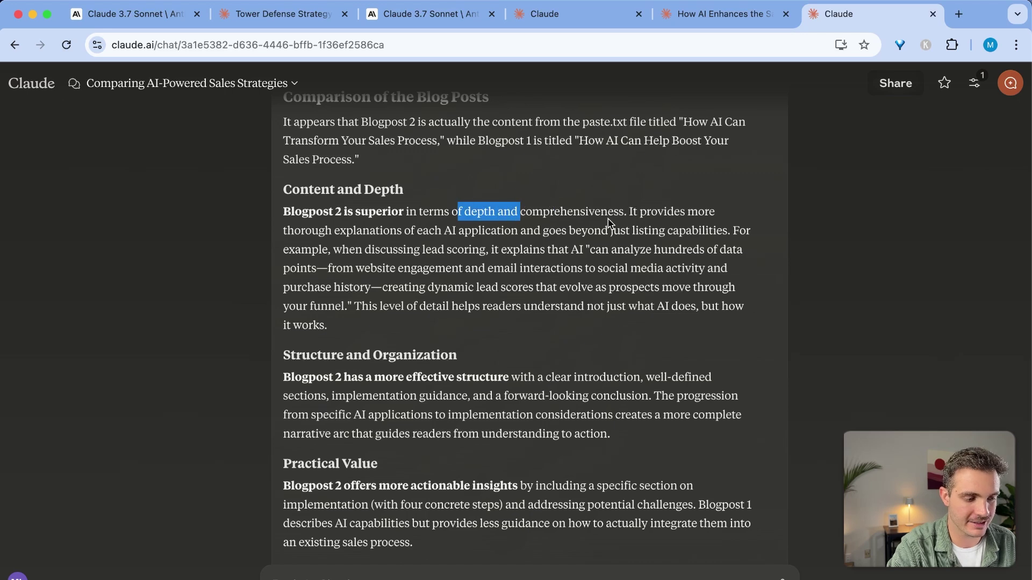
drag(619, 215, 774, 220)
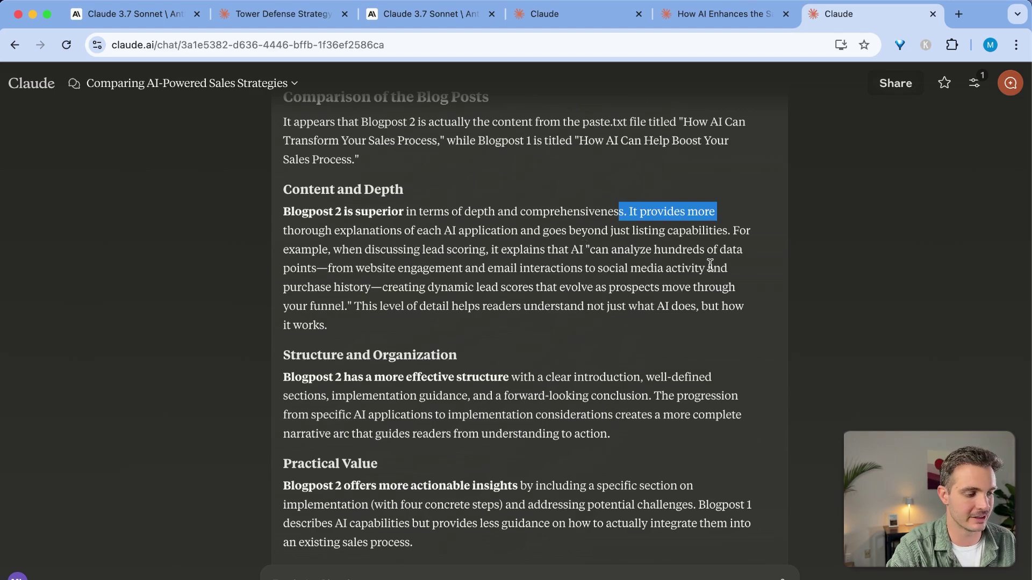
scroll(676, 298, down, 3)
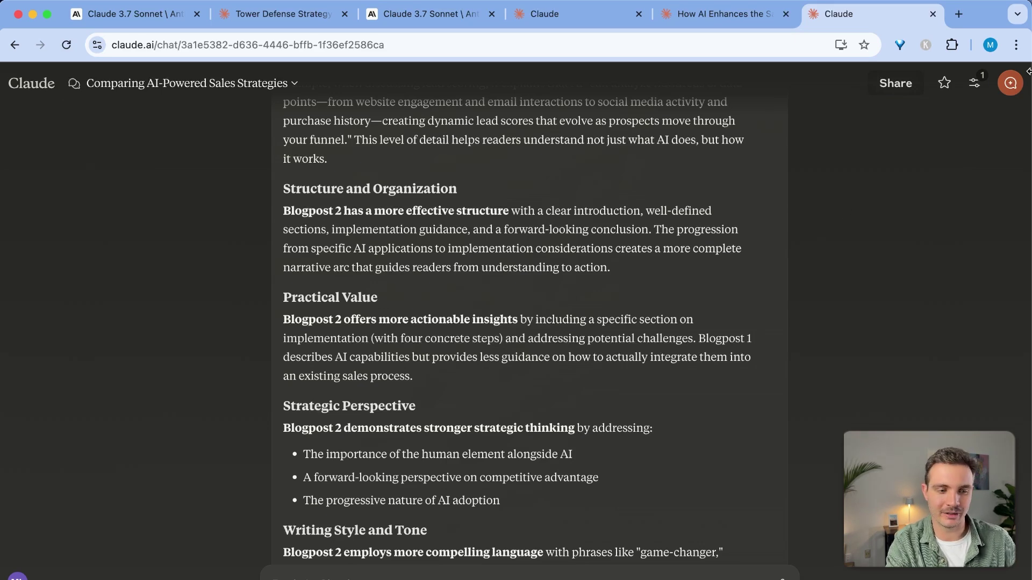
- Paste the tower defense prompt, append 'and fast forward button during each wave', and choose Extended thinking
click(1013, 84)
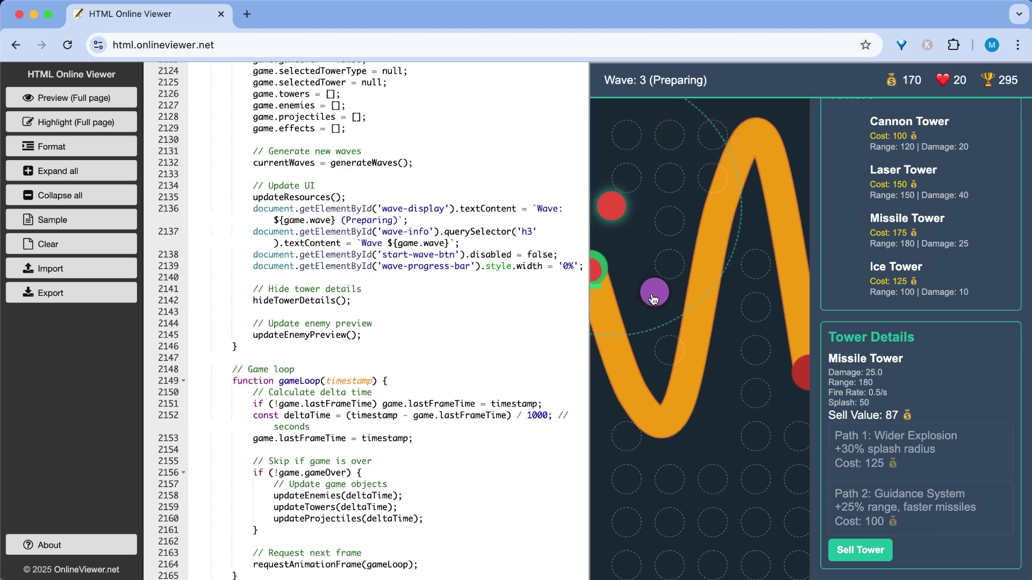
click(652, 294)
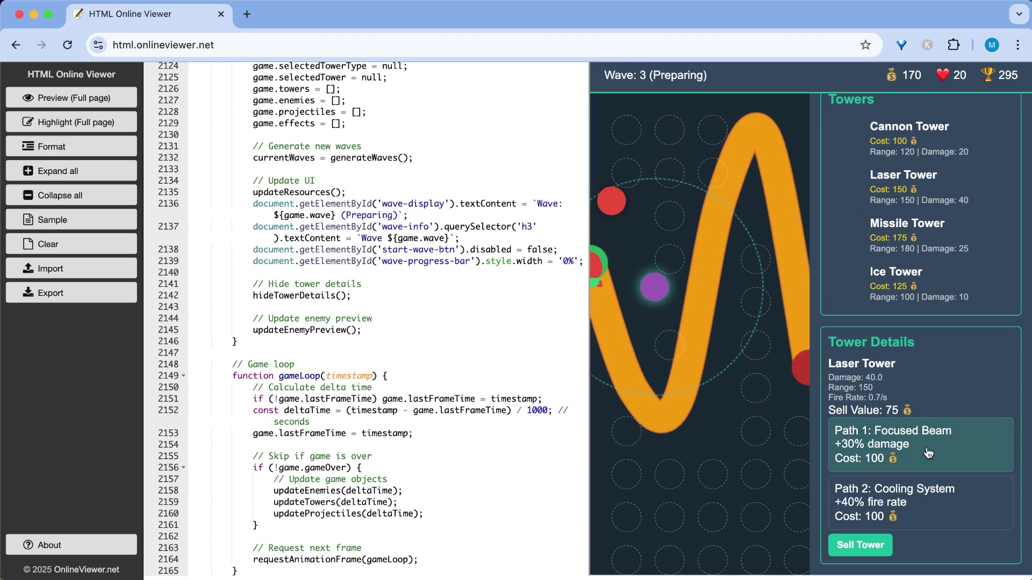
scroll(913, 494, up, 1)
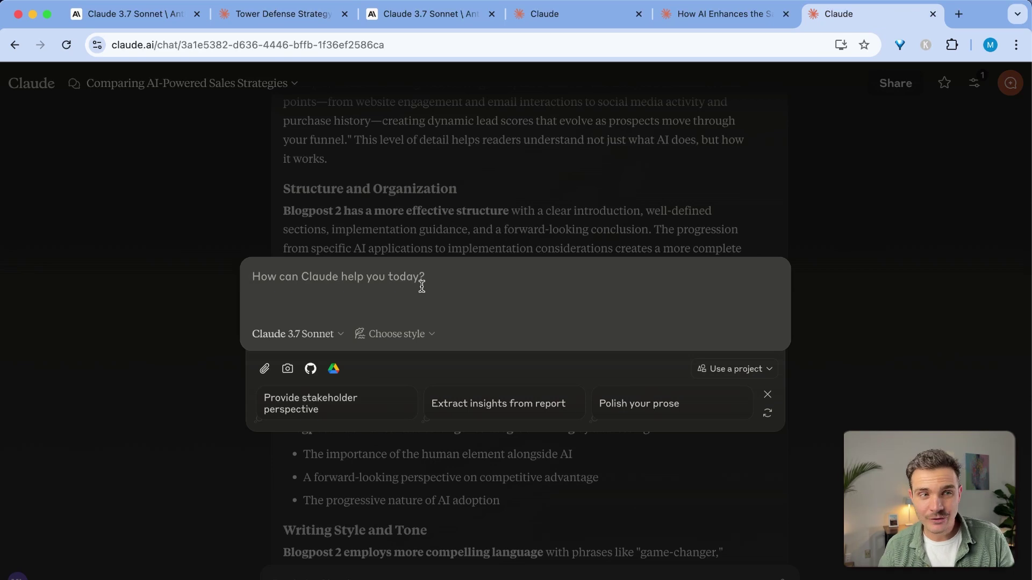
text(Create a Tower Defense Strategy Game that I can play in an HTML viewer so it should be one file containing HTML, Javascript, CSS - A complete tower defense game with multiple enemy types, tower upgrade paths, and wave management.)
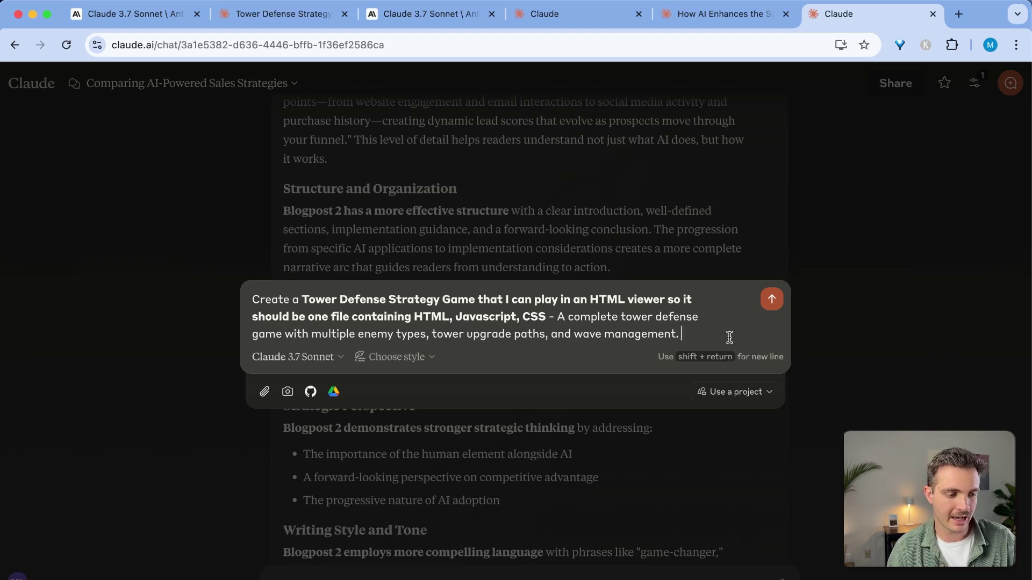
key(BackSpace)
text(, and fast forward button during each wave.)
click(303, 367)
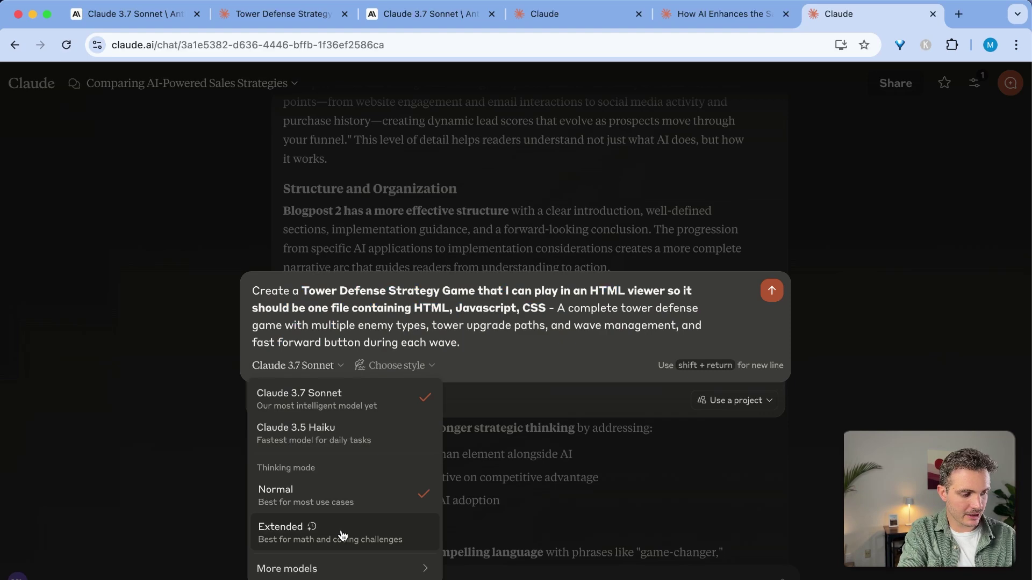
click(343, 537)
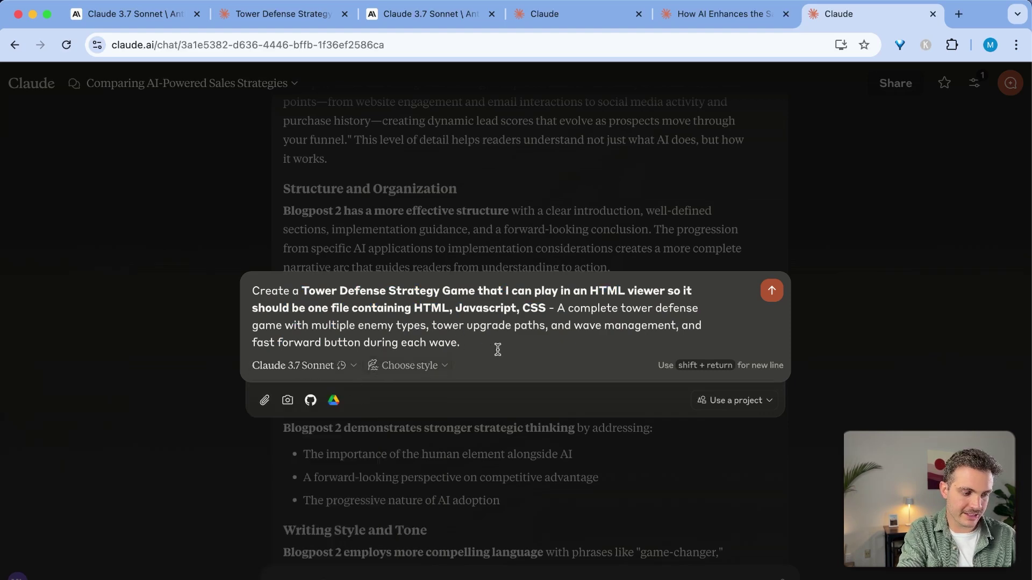
- Send the tower defense prompt to Claude and read its expanded thinking block, including the component list
key(Return)
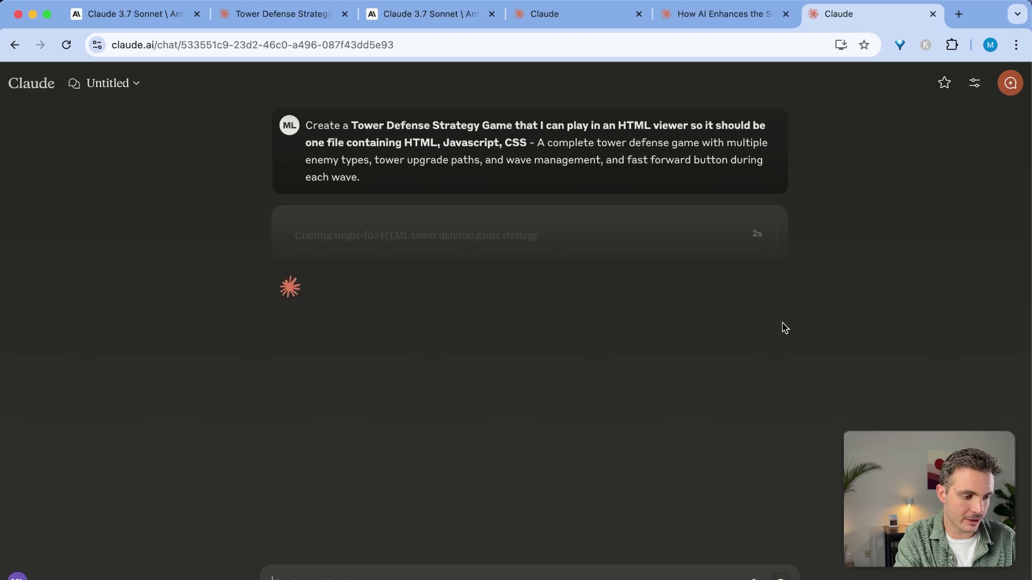
click(614, 233)
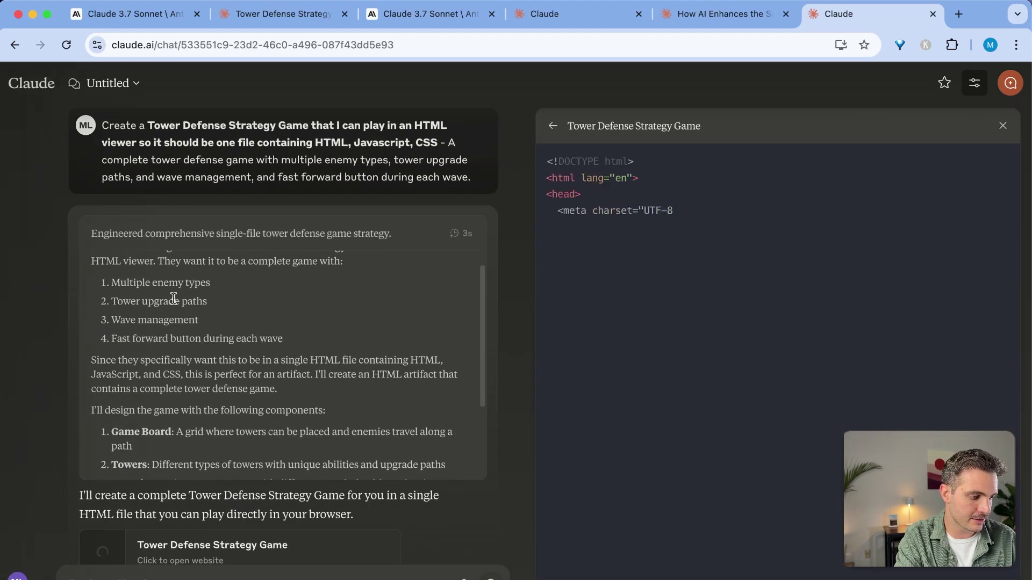
scroll(123, 341, down, 4)
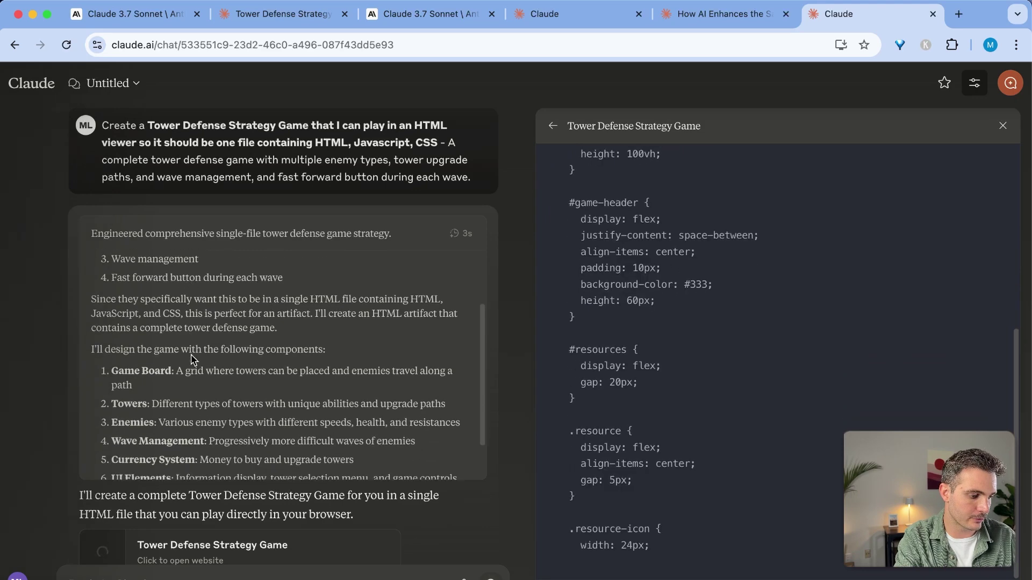
drag(111, 316, 490, 442)
click(491, 444)
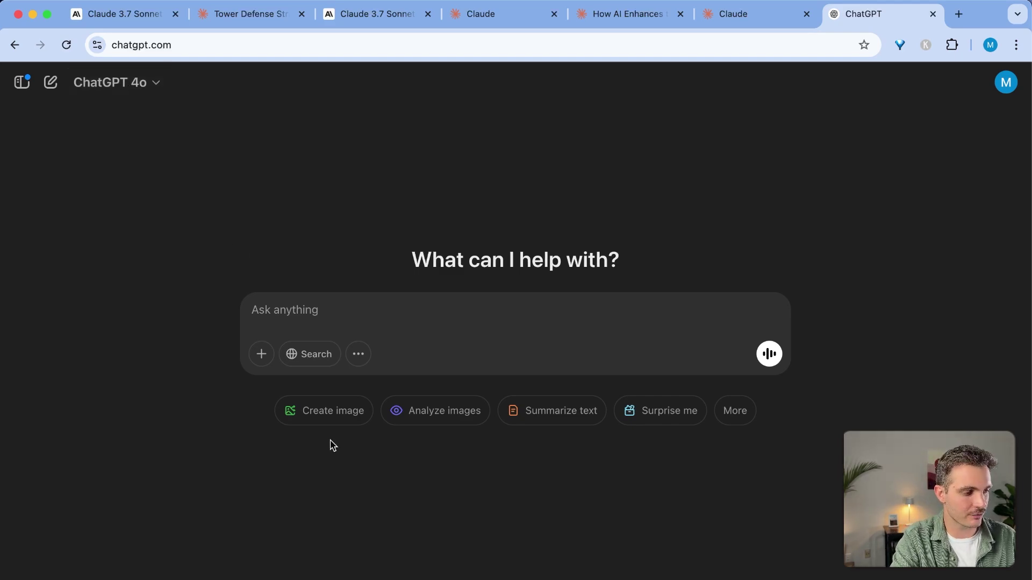
- Load grok.com in a new browser tab
key(super+t)
text(grok)
key(Return)
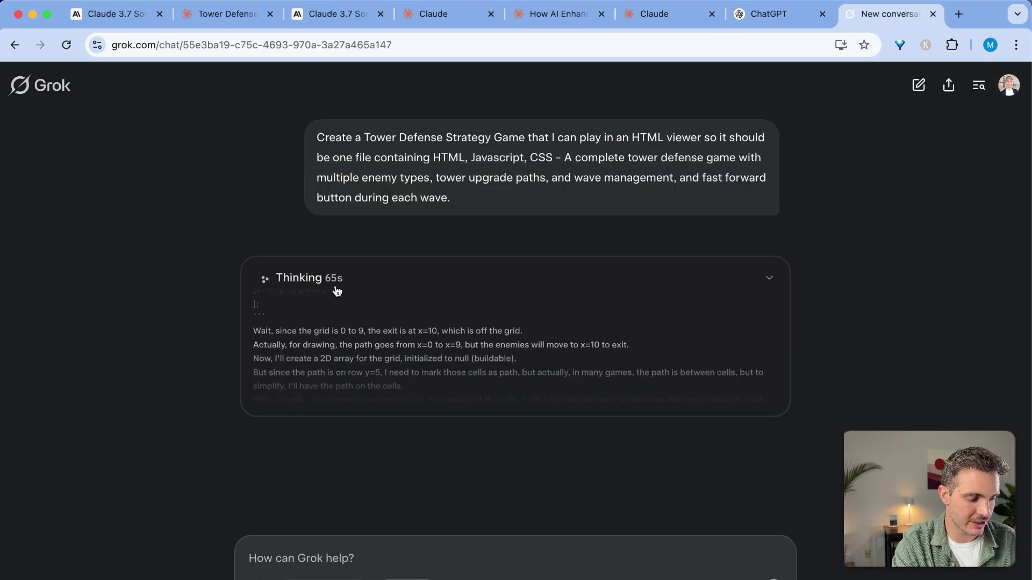
- Check each model's game progress across the ChatGPT, Claude and Grok chats, ending on ChatGPT's Tower Defense conversation
click(744, 17)
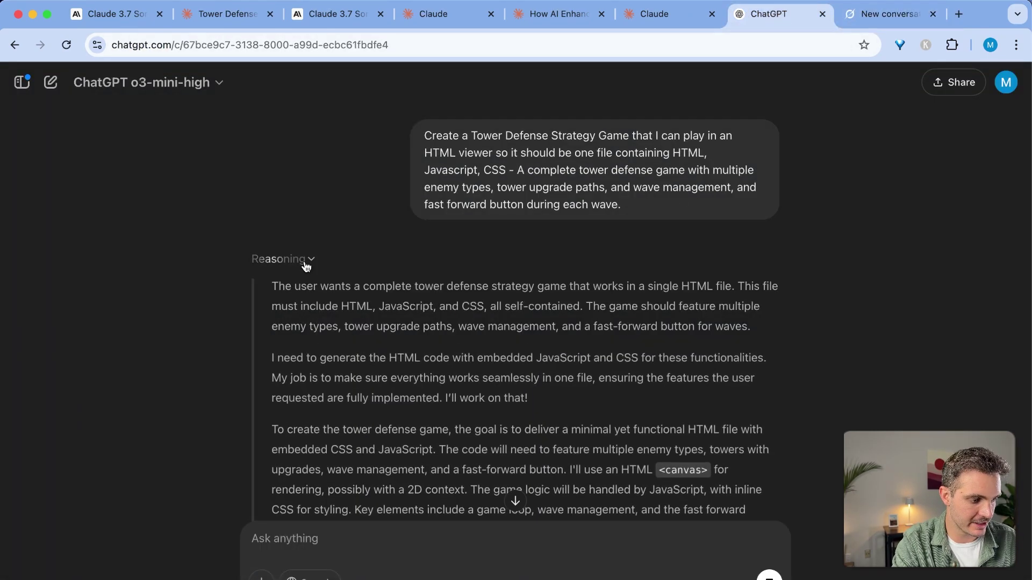
scroll(456, 340, down, 5)
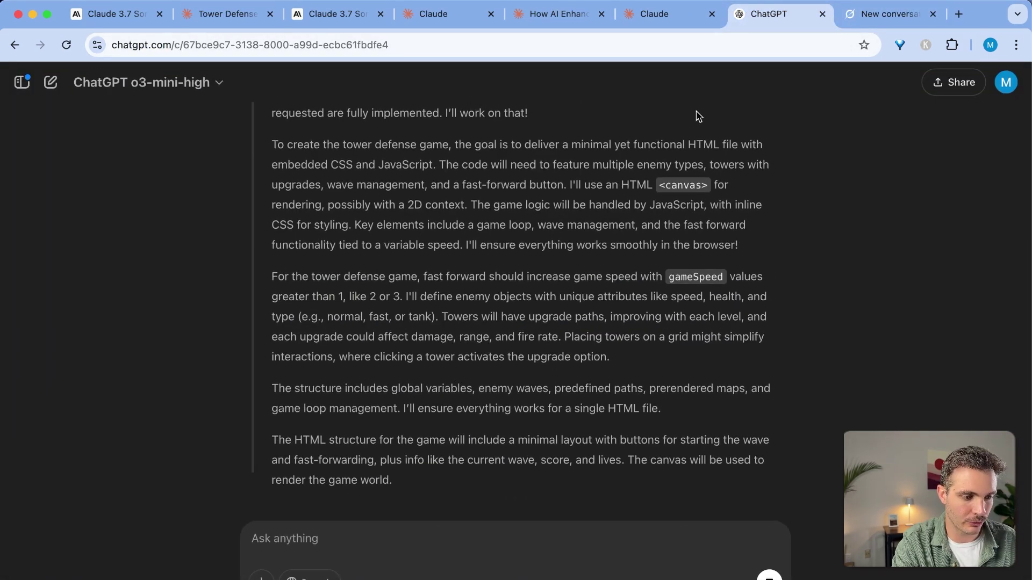
click(652, 20)
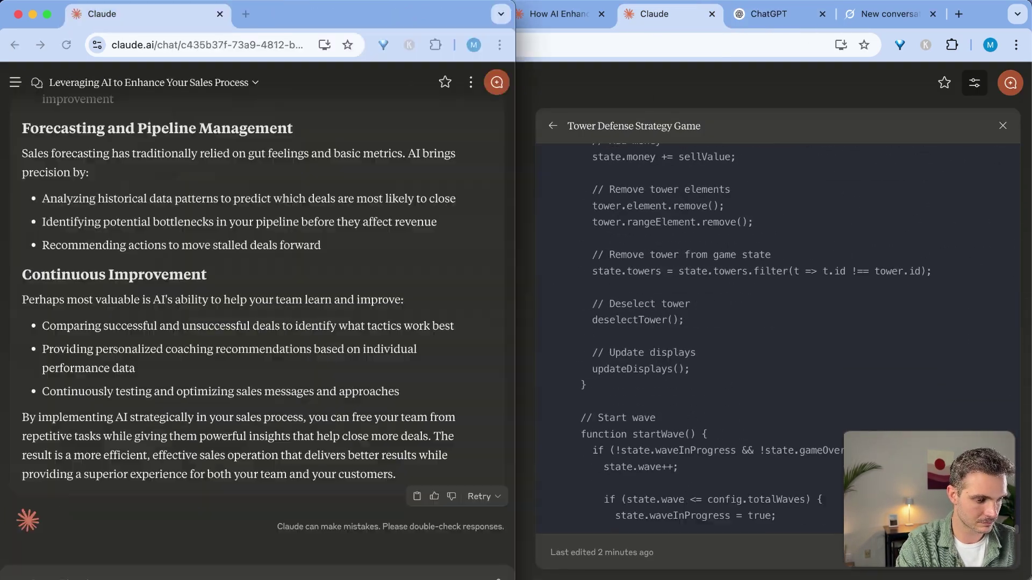
click(779, 14)
scroll(955, 249, up, 3)
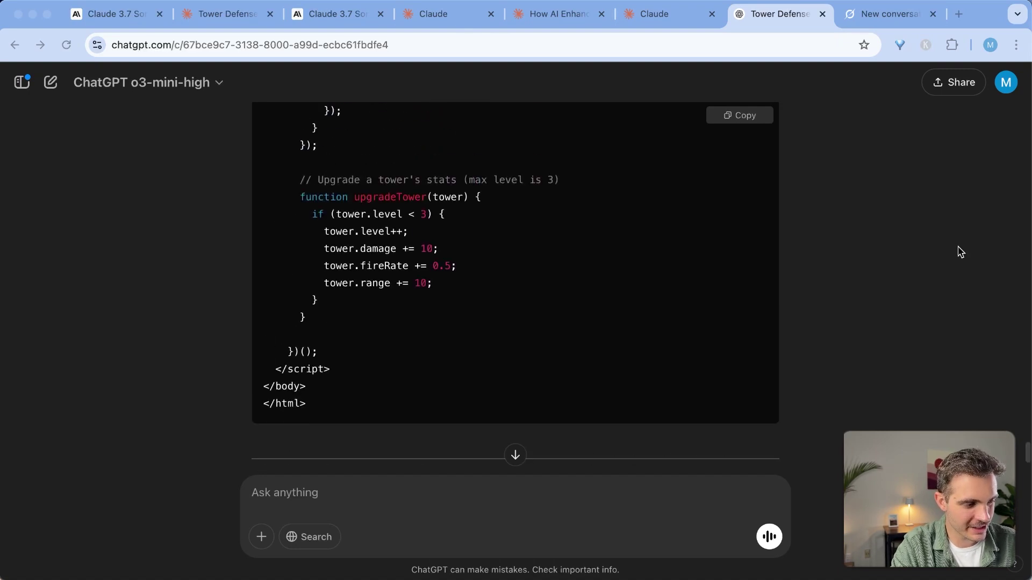
click(883, 14)
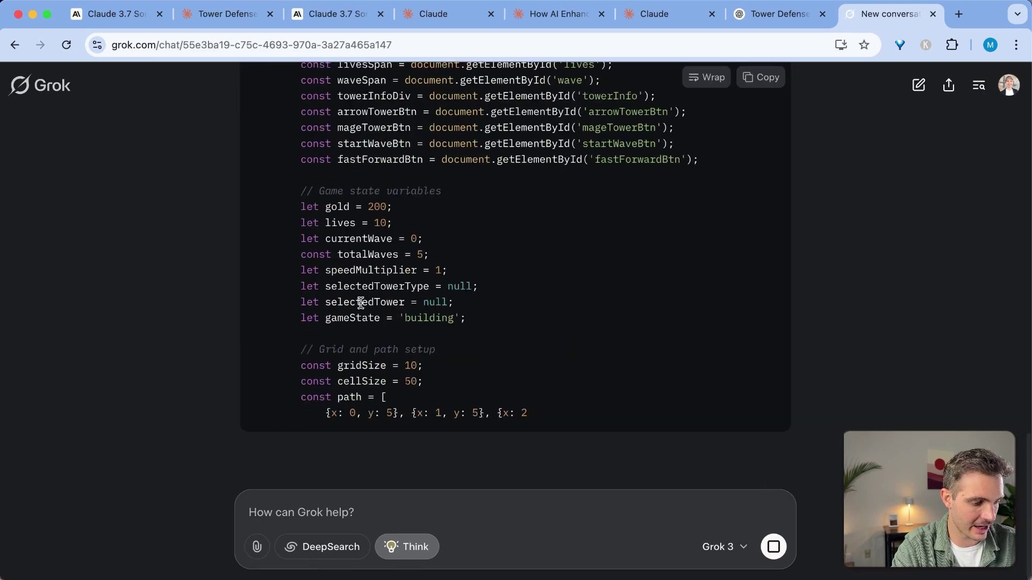
click(784, 14)
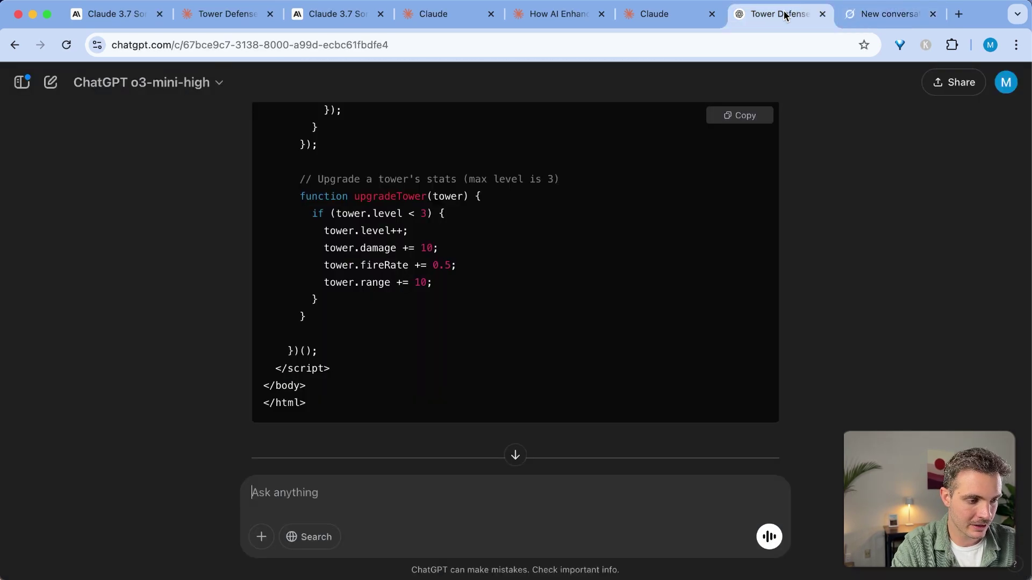
scroll(718, 274, up, 3)
- Read through the How to Play guide in Claude's Tower Defense artifact, then show its code
click(657, 26)
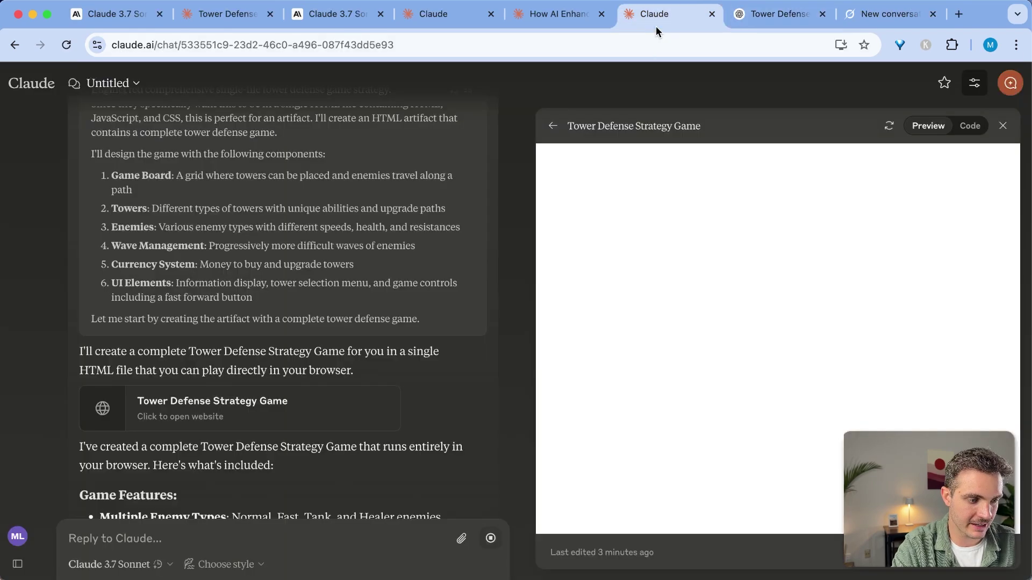
scroll(223, 237, up, 2)
scroll(223, 236, down, 2)
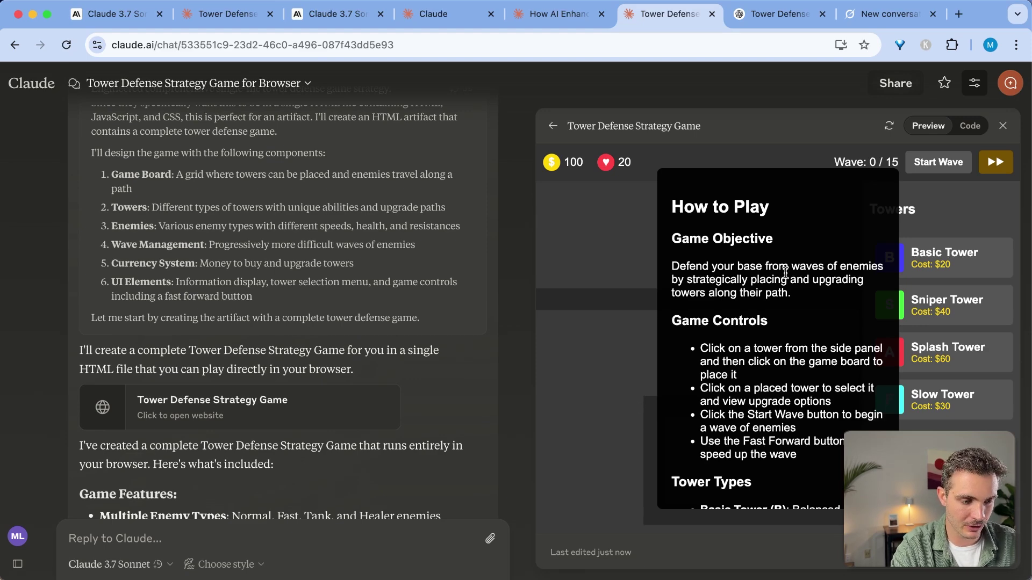
scroll(788, 427, down, 10)
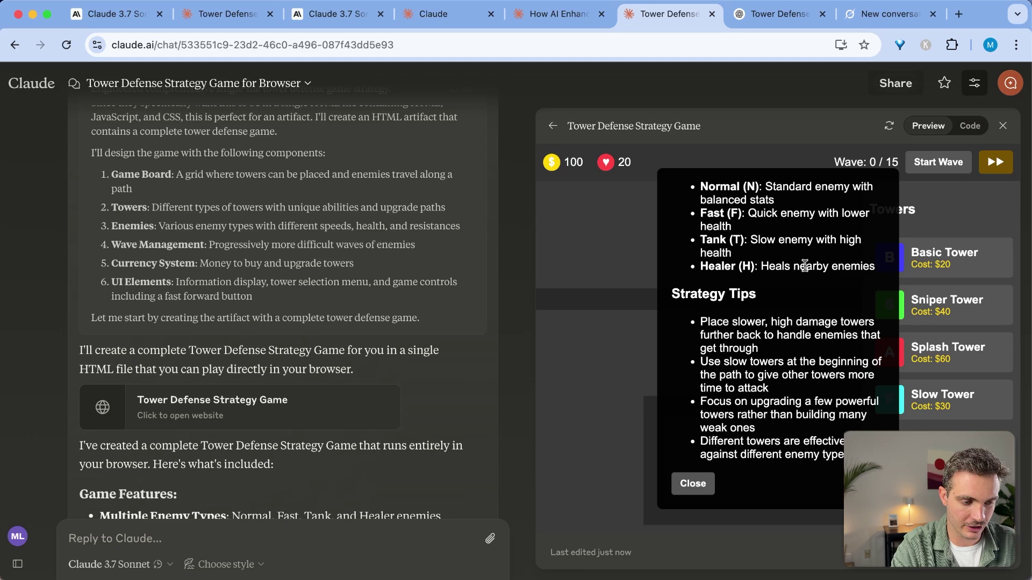
scroll(804, 266, up, 10)
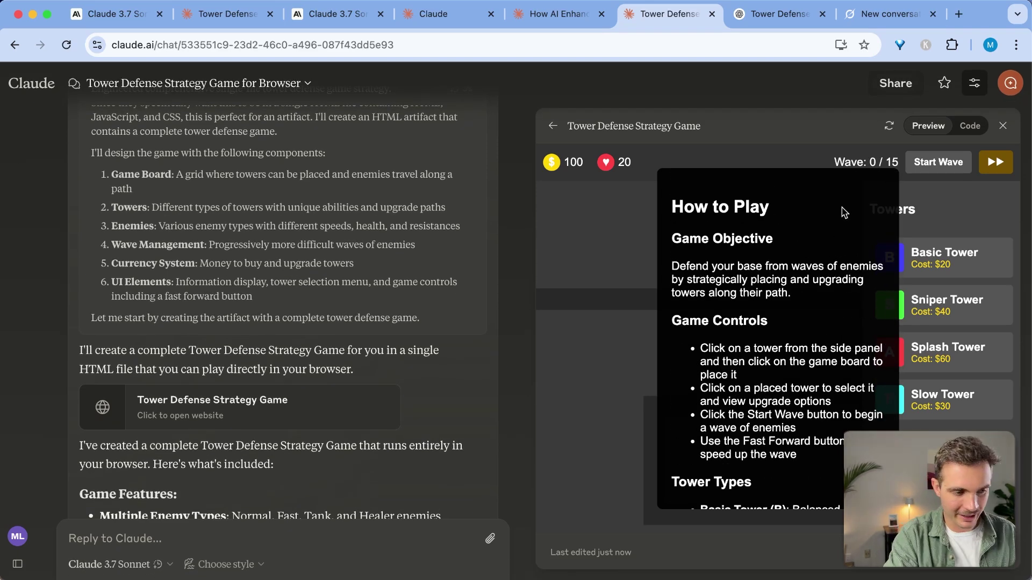
click(969, 129)
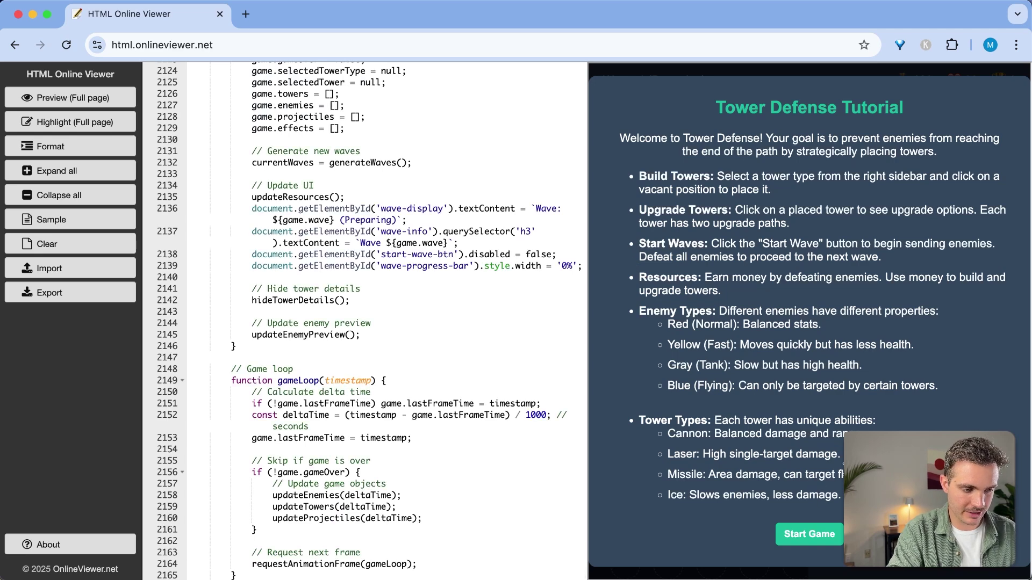
- Close the tutorial, place a Laser Tower inside the path's first bend, and start wave 1
drag(712, 112, 817, 542)
click(813, 540)
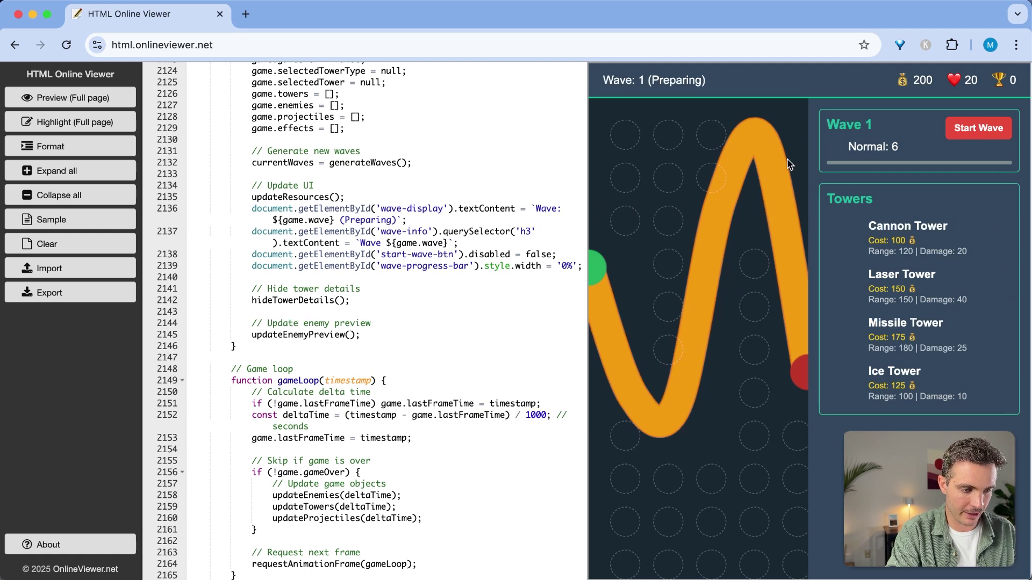
click(949, 244)
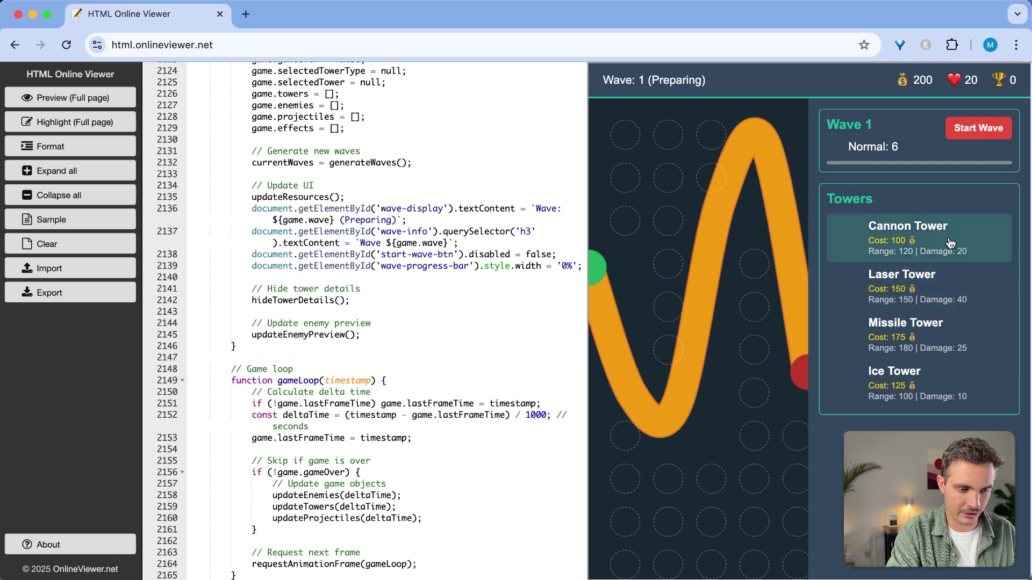
click(939, 284)
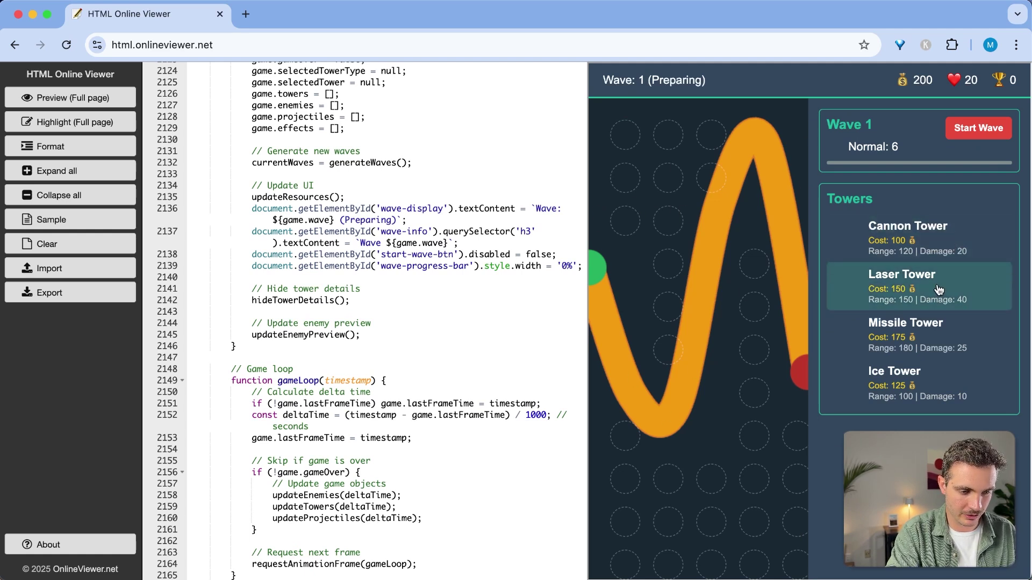
click(668, 306)
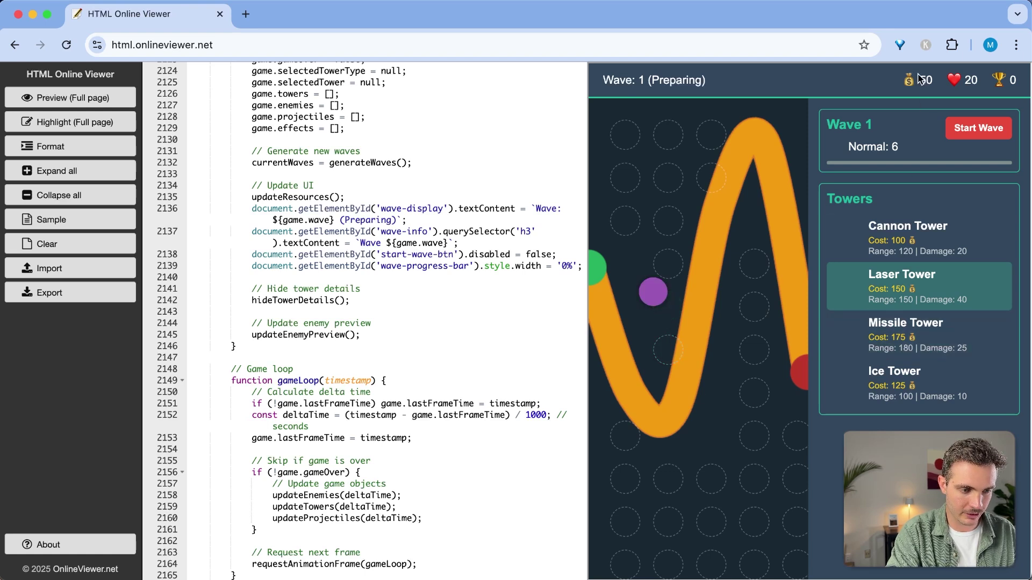
click(977, 134)
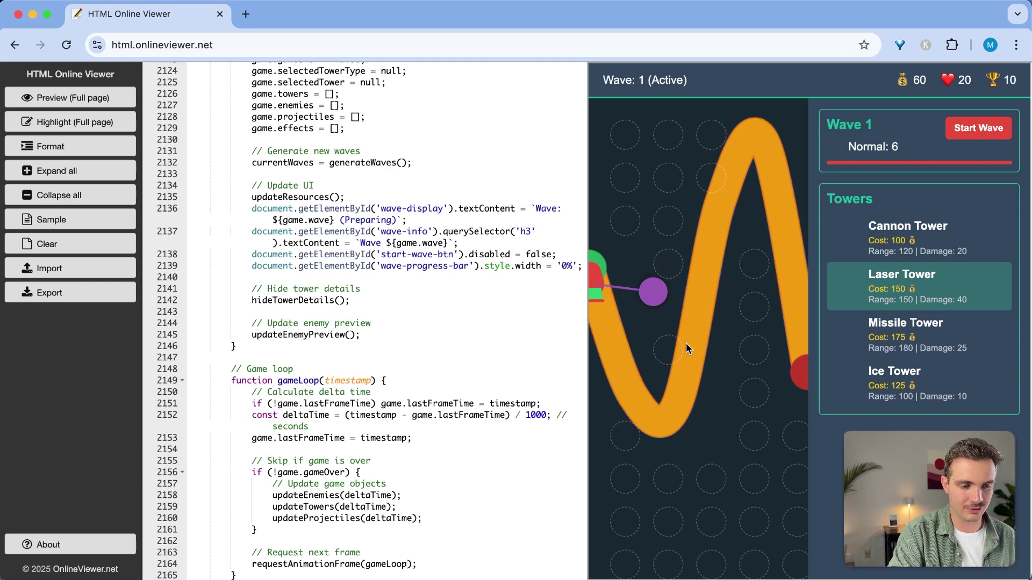
- Review the Laser Tower's name and stats in its details panel, then start wave 2
click(654, 292)
drag(834, 477, 887, 497)
scroll(834, 398, down, 1)
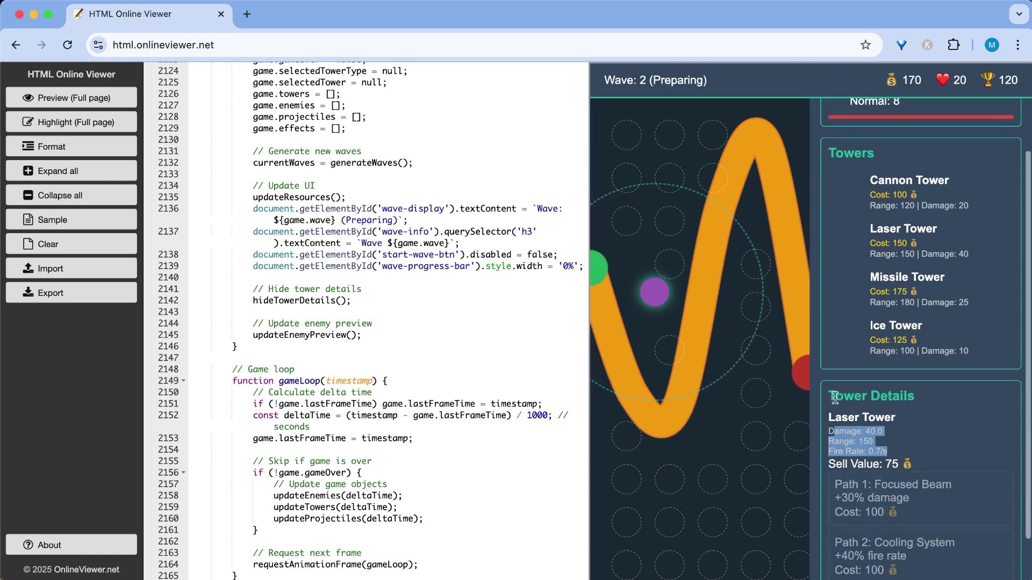
drag(835, 398, 880, 524)
scroll(947, 531, down, 1)
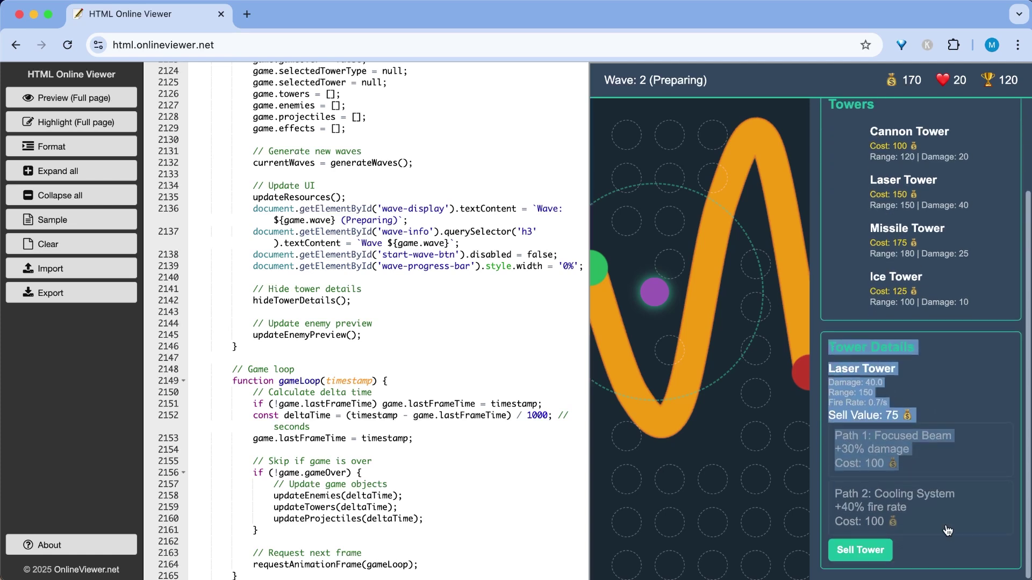
click(875, 412)
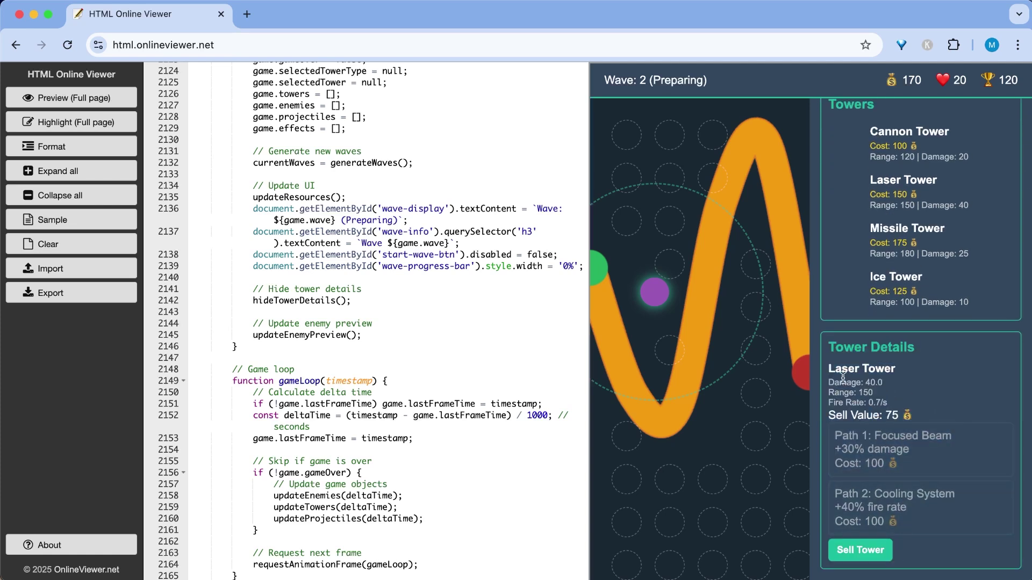
drag(829, 368, 930, 406)
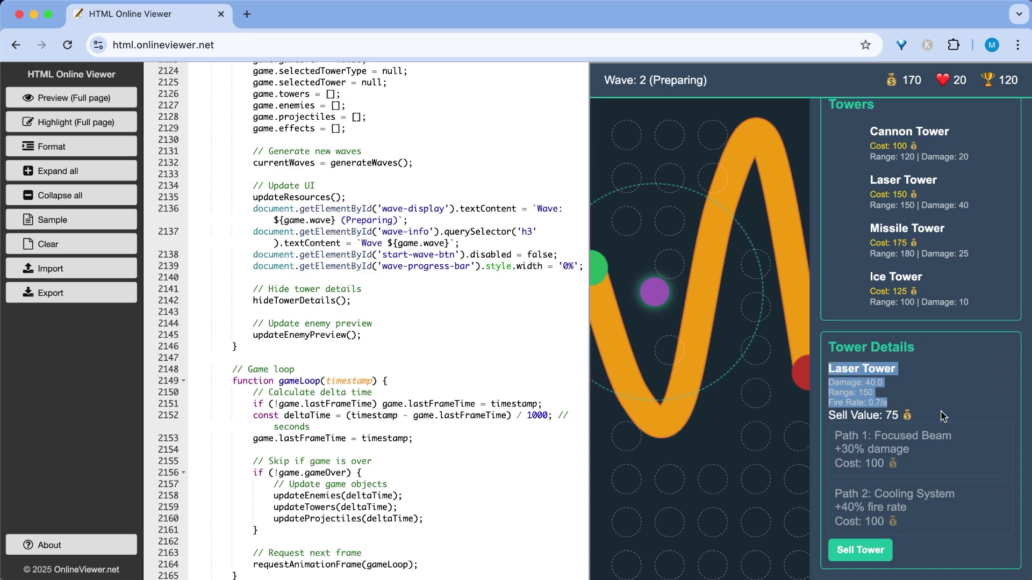
scroll(942, 415, up, 3)
click(977, 131)
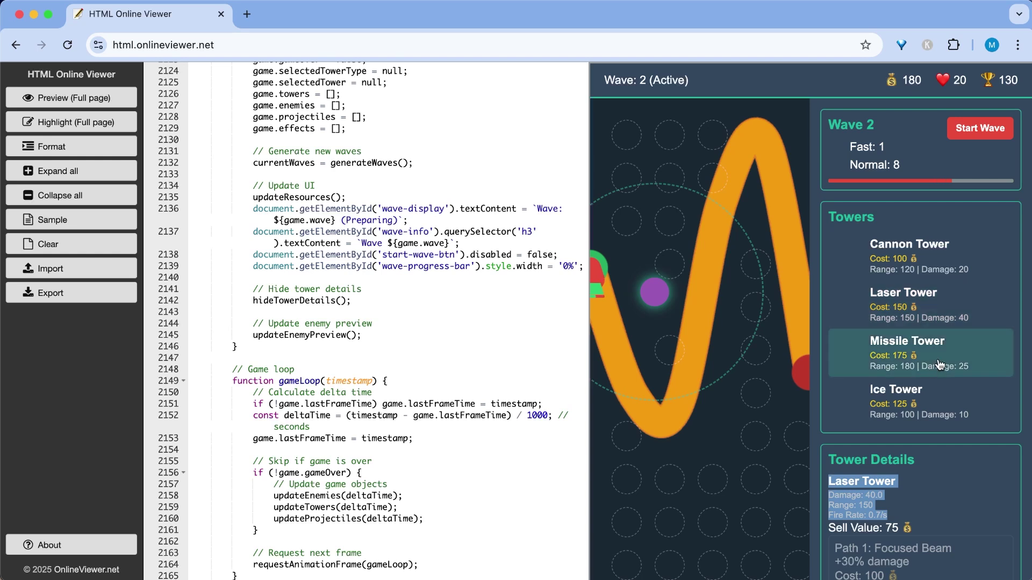
- Place a Missile Tower near the path entrance, then buy the Laser Tower's Cooling System upgrade
click(727, 311)
click(664, 267)
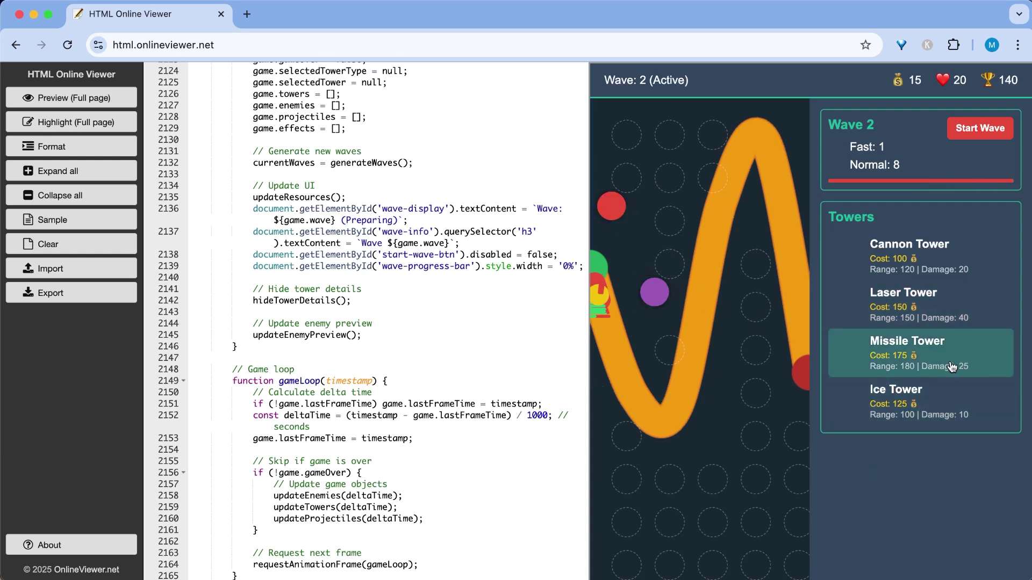
click(609, 215)
scroll(923, 489, down, 2)
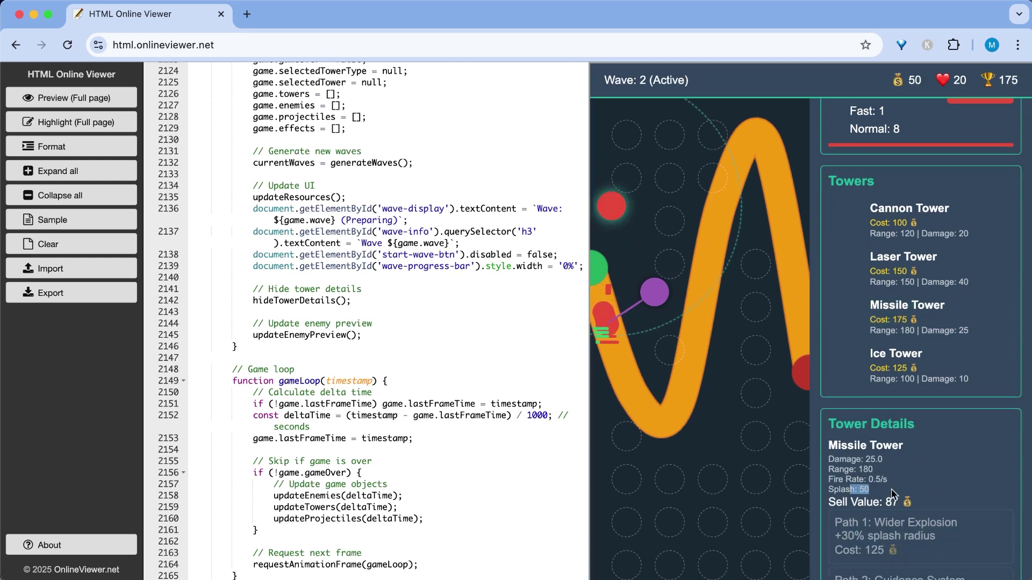
scroll(891, 493, down, 4)
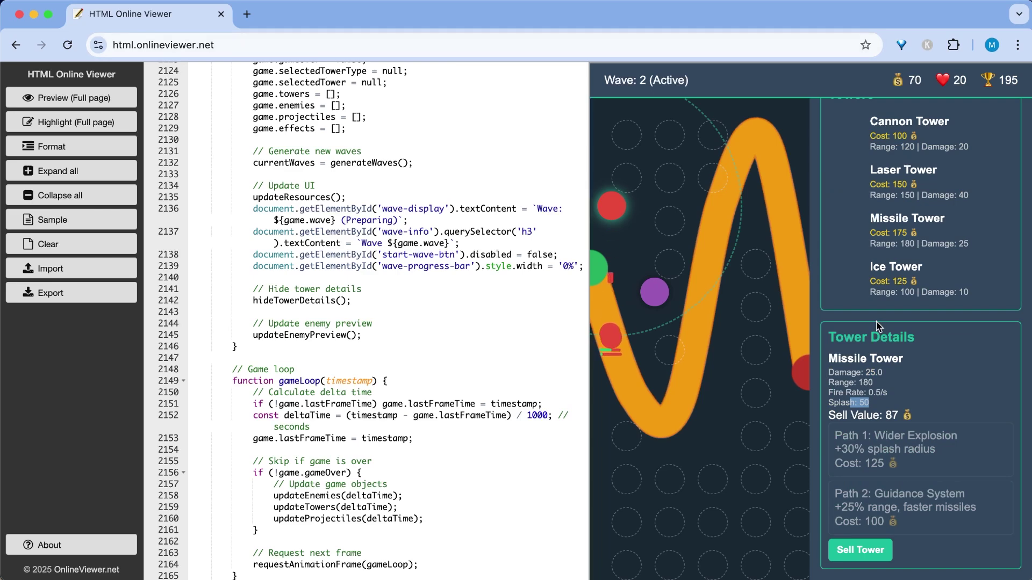
scroll(877, 325, up, 4)
scroll(877, 326, down, 4)
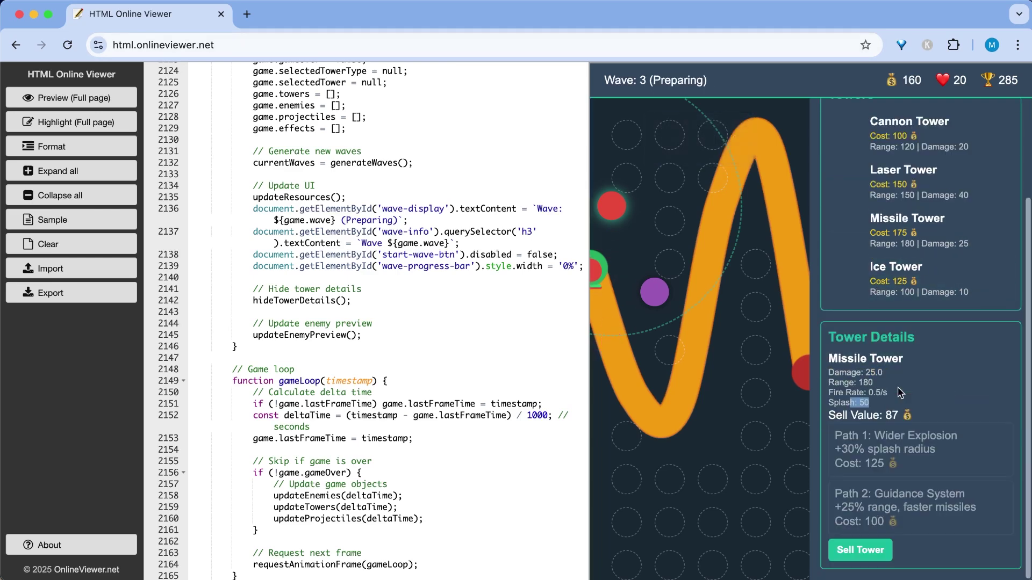
click(652, 294)
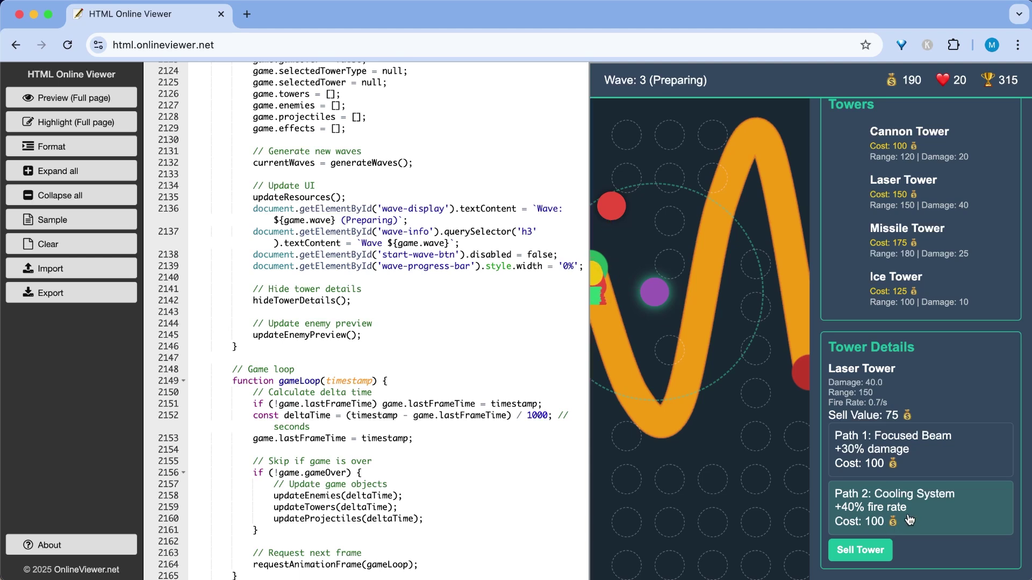
click(908, 520)
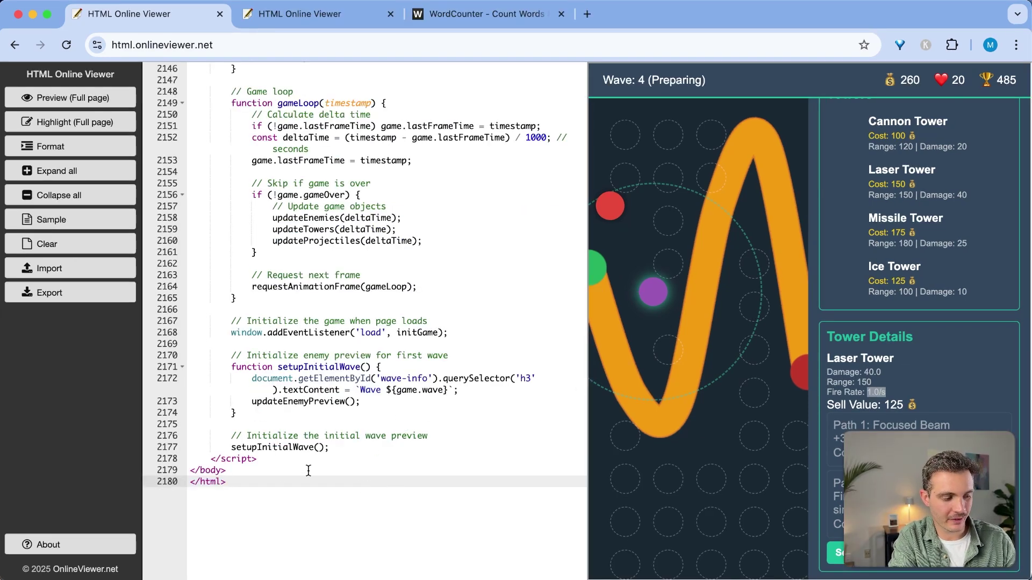
- Copy all of Claude's game code and highlight its 5,826-word count in WordCounter
drag(242, 482, 173, 482)
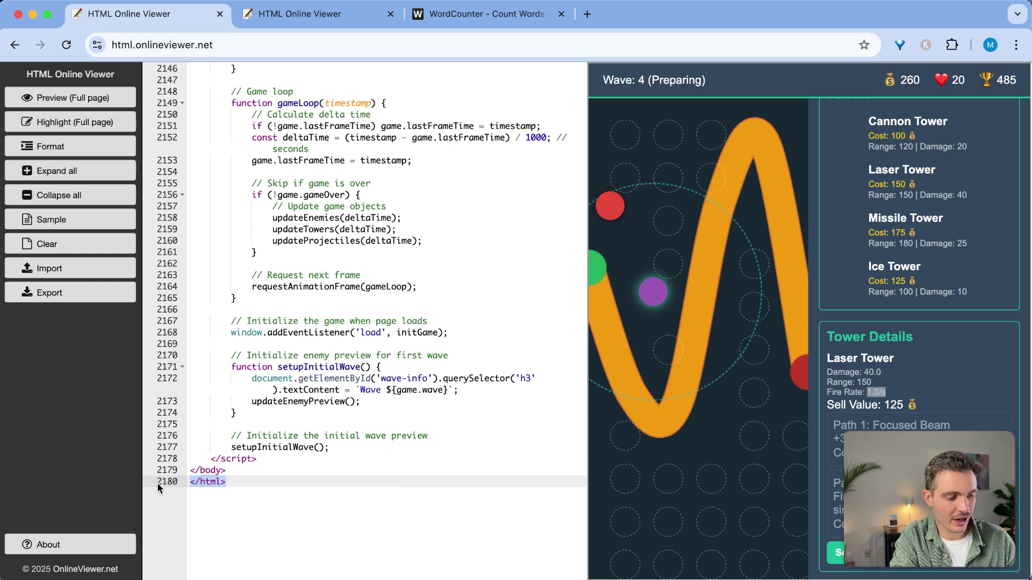
click(299, 476)
key(super+a)
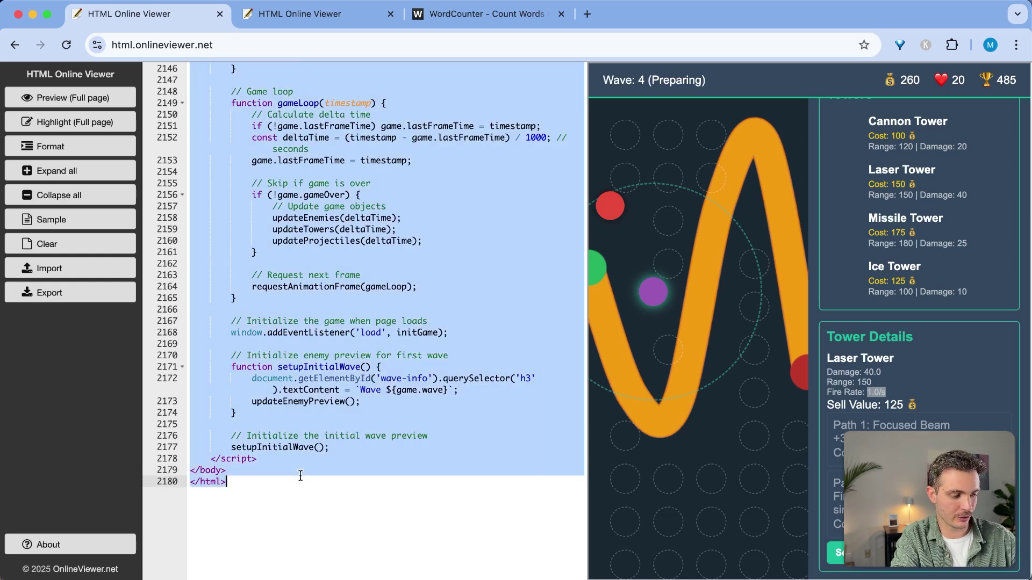
key(super+3)
drag(114, 136, 275, 135)
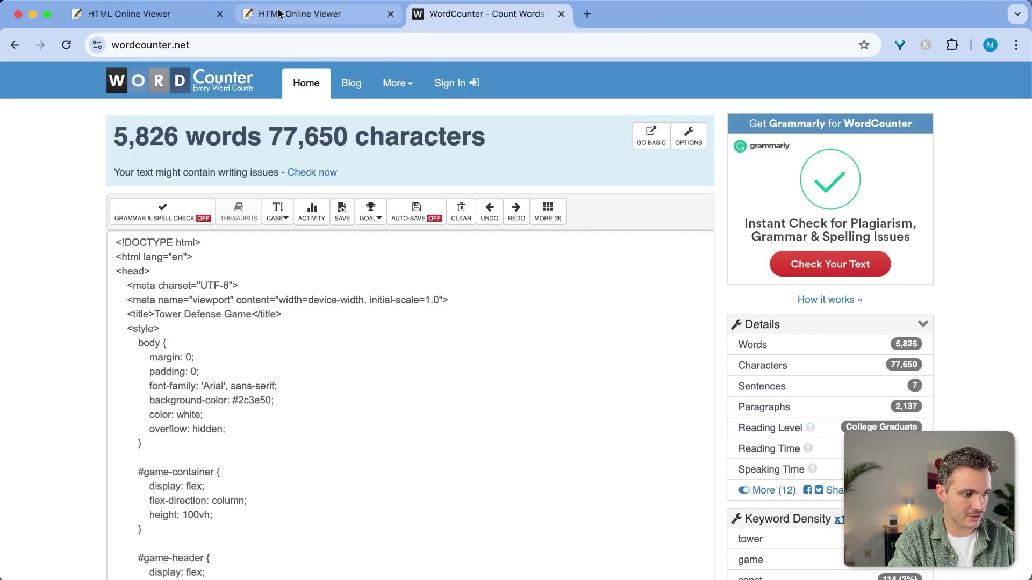
- Paste ChatGPT's game code into the second HTML viewer tab, build one tower, and start wave 1
click(299, 14)
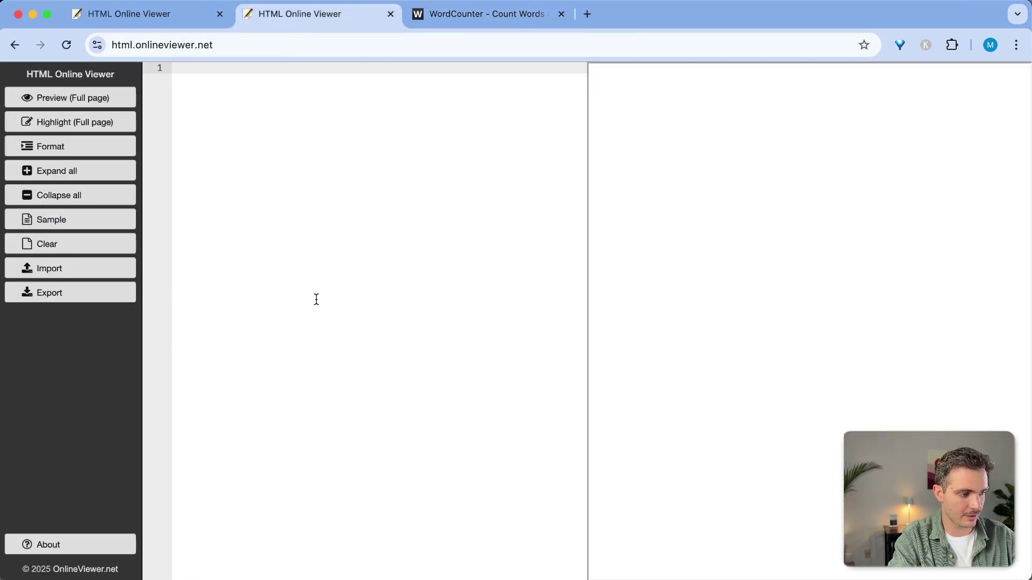
key(super+v)
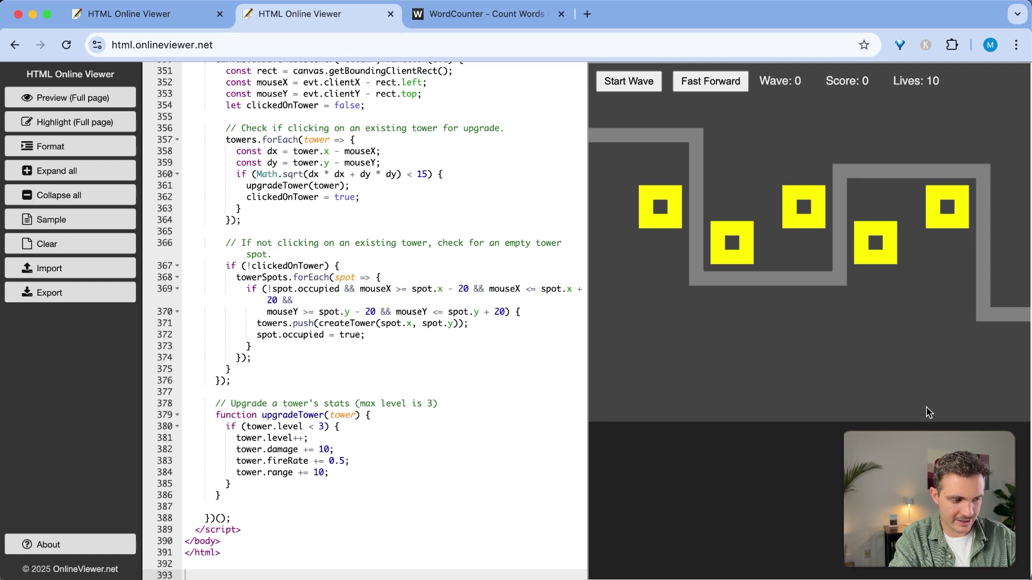
click(661, 208)
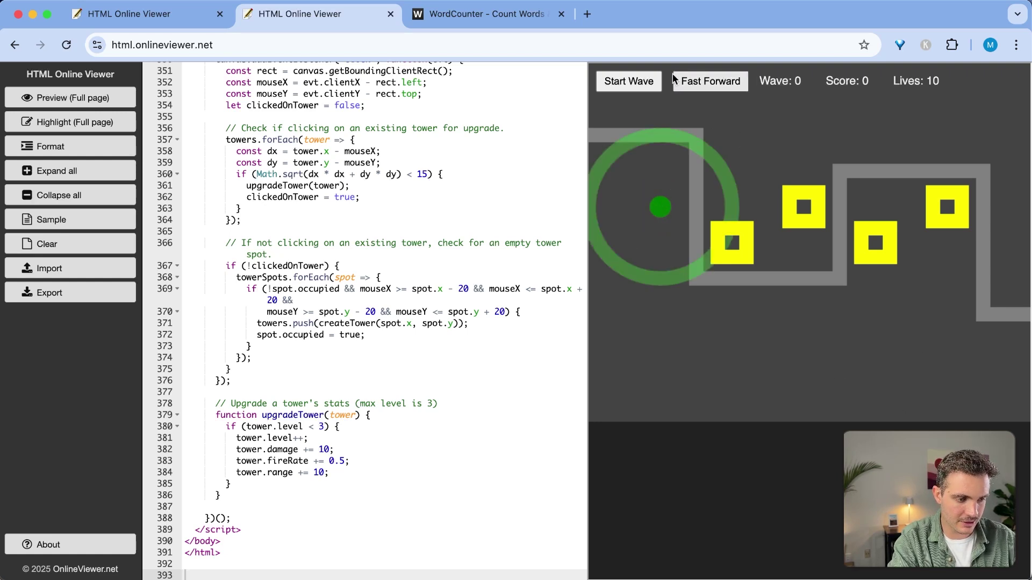
click(639, 84)
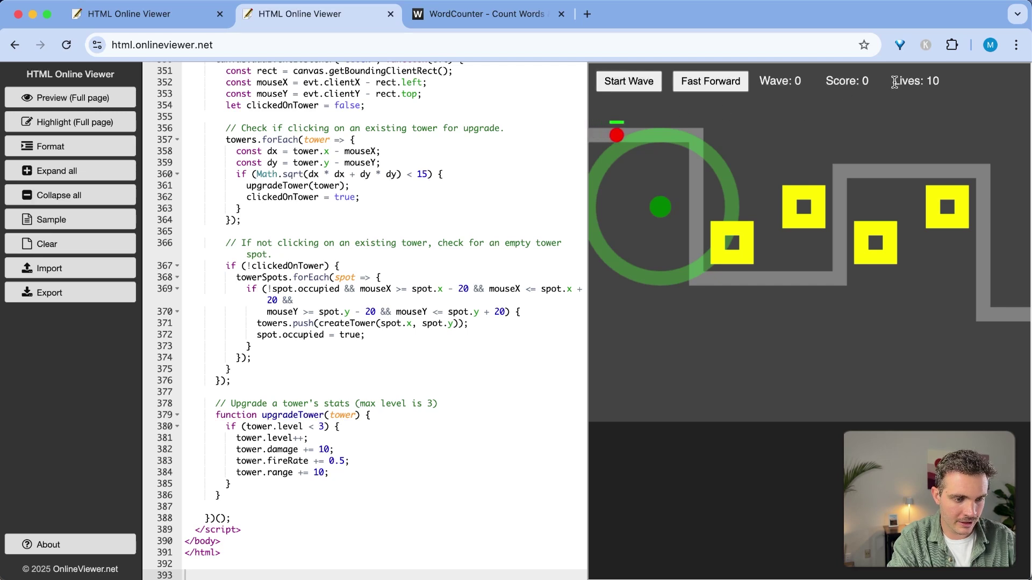
- Build towers on the remaining four tower spots as the wave plays
click(731, 243)
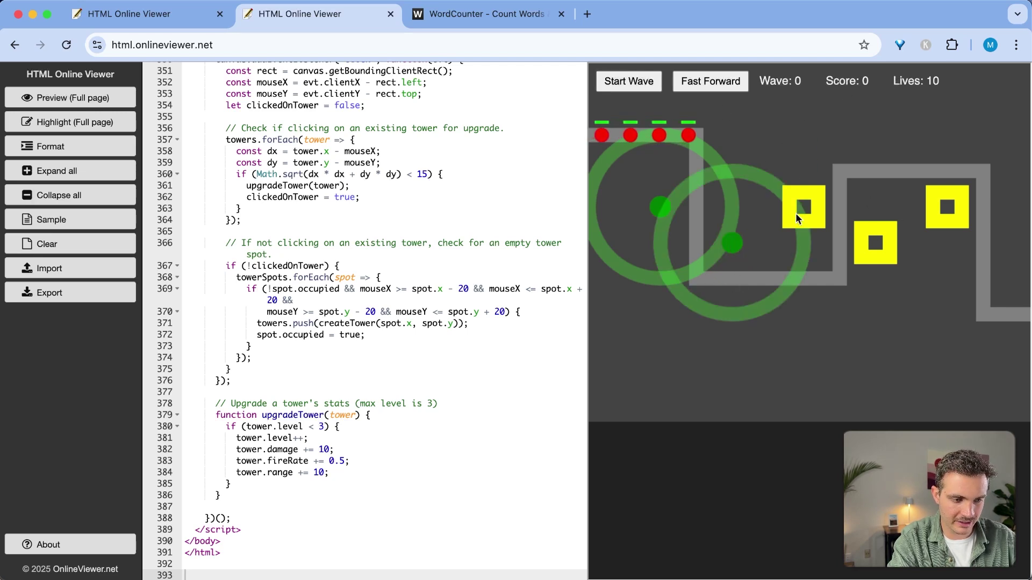
click(798, 212)
click(873, 244)
click(947, 209)
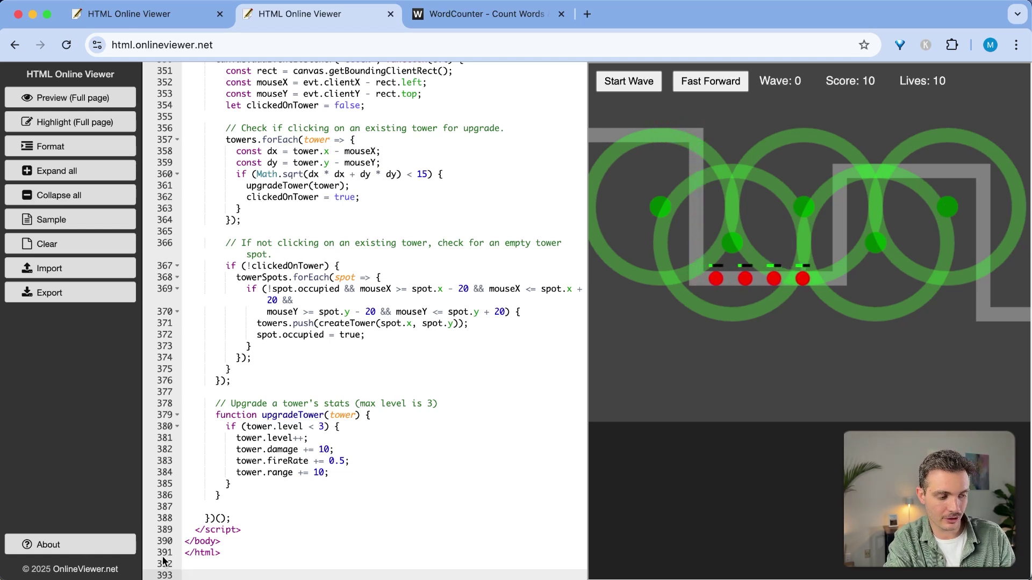
click(305, 551)
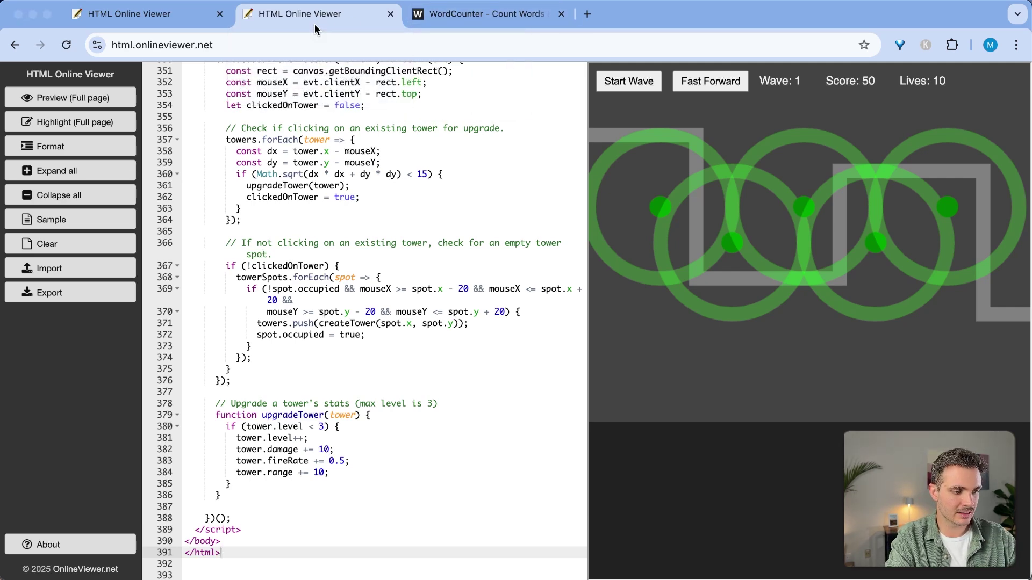
key(super+grave)
- Copy Grok's game code and paste it into a new html.onlineviewer.net tab
click(871, 14)
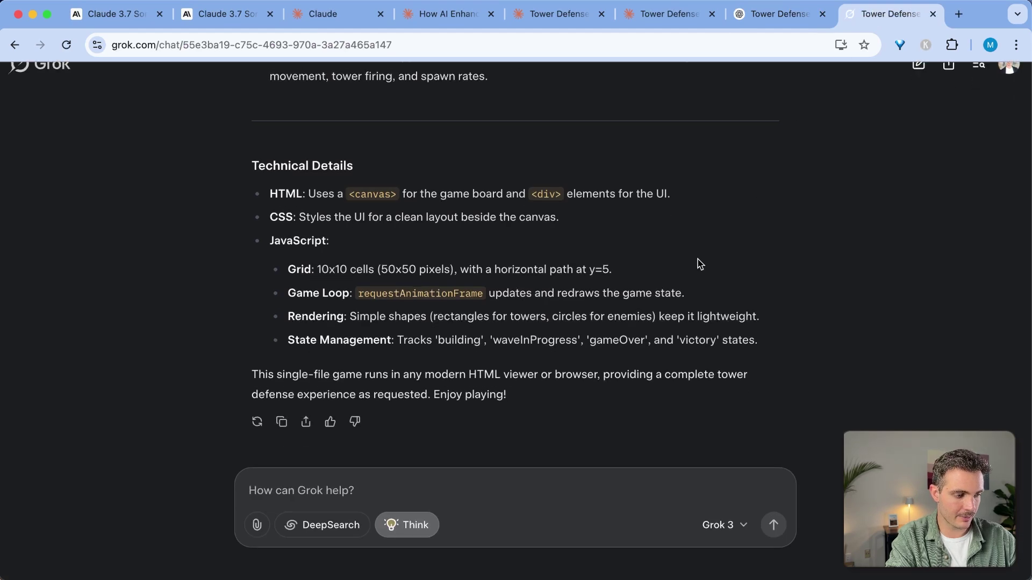
scroll(699, 263, up, 10)
scroll(699, 264, up, 15)
click(757, 77)
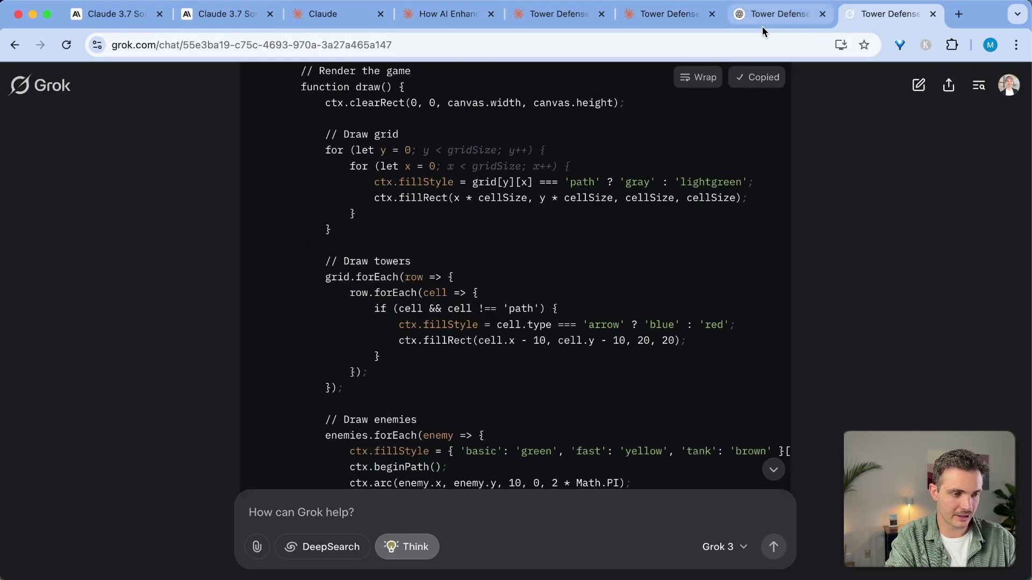
key(super+grave)
key(super+t)
text(html.onlineviewer.net)
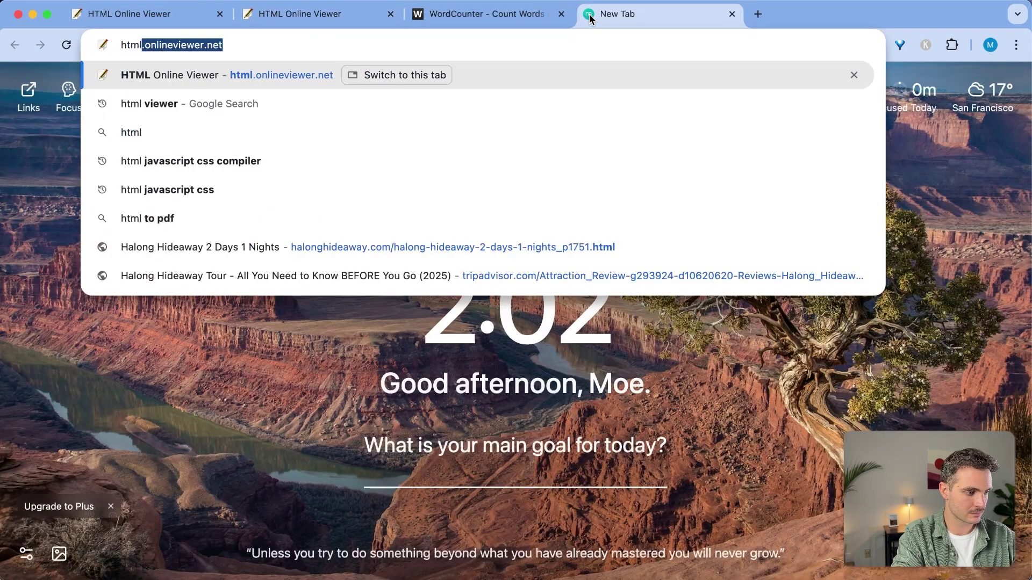
key(Return)
key(super+v)
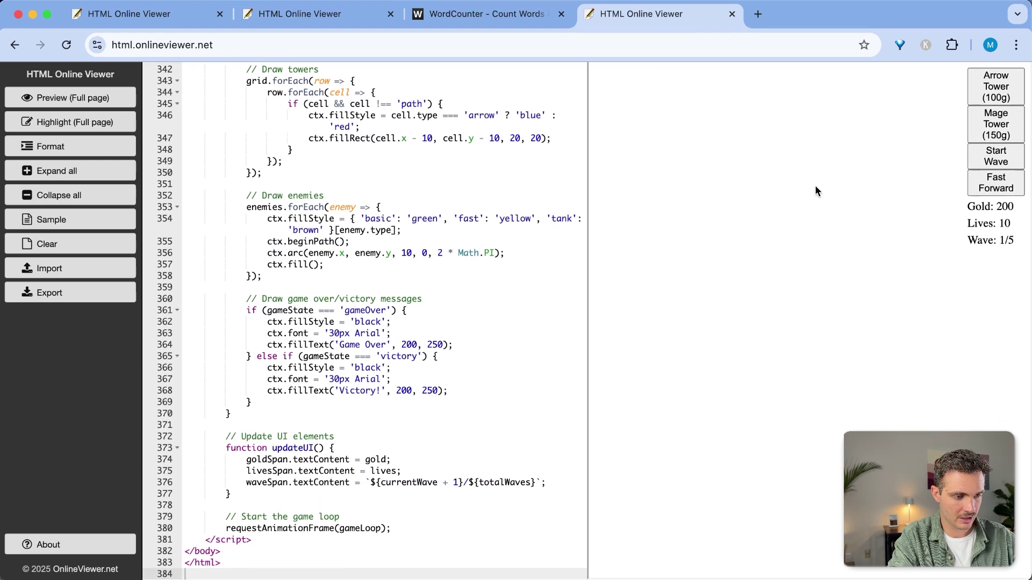
scroll(410, 301, up, 20)
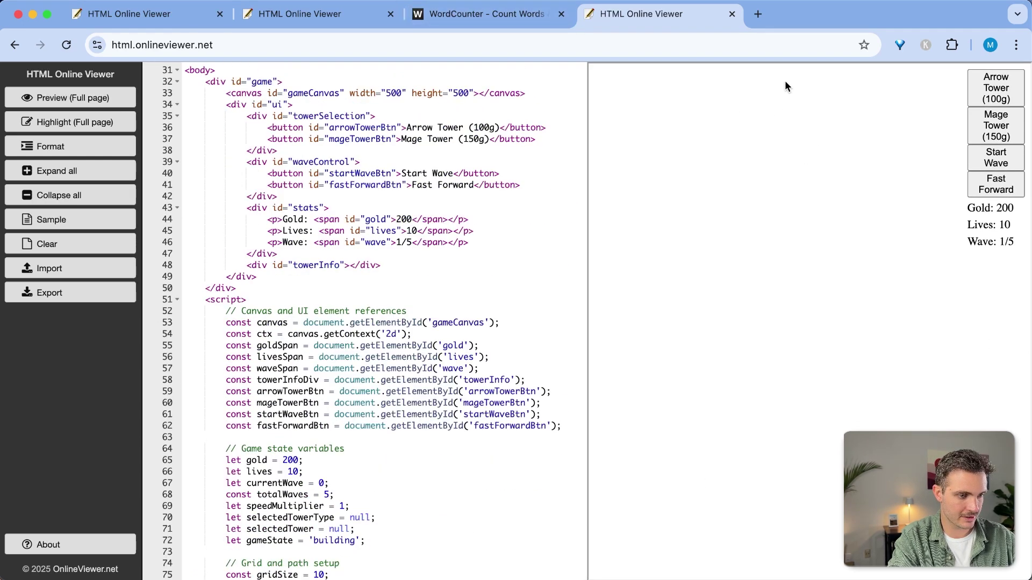
- Open Code Beautify's HTML viewer and move Grok's code out of the HTML Online Viewer editor
click(764, 14)
text(html)
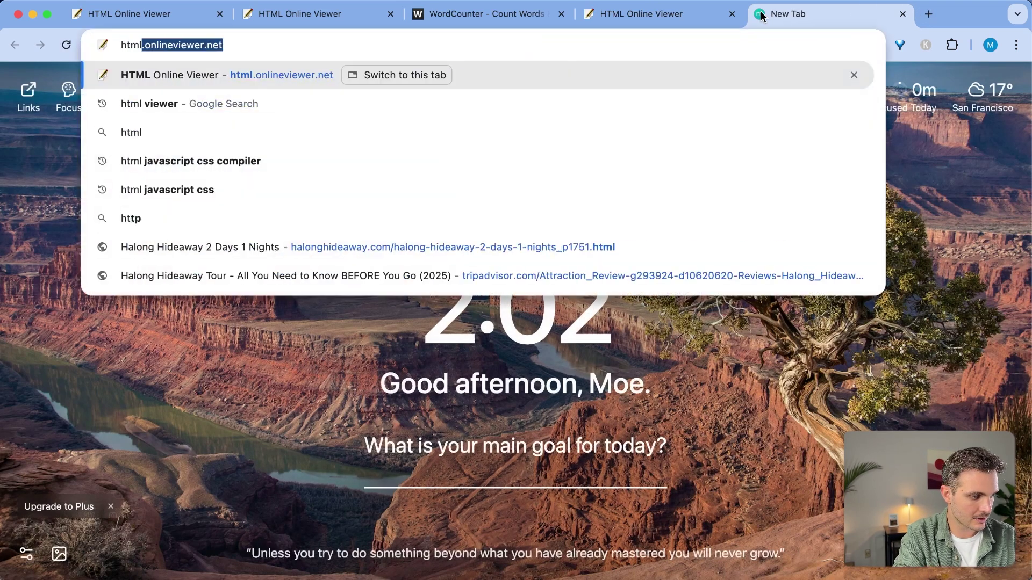
text( viewer)
key(Return)
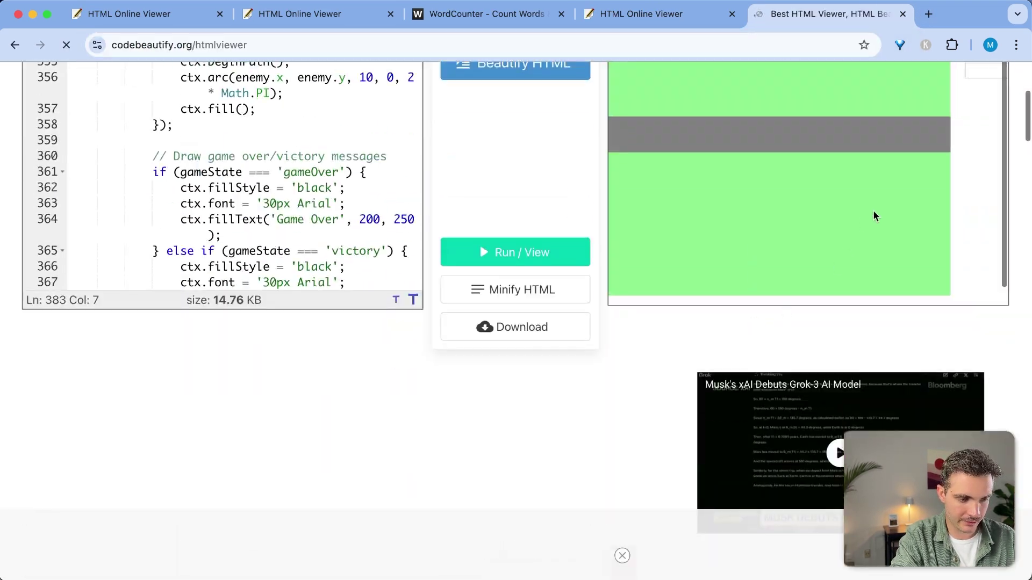
key(ctrl+shift+Tab)
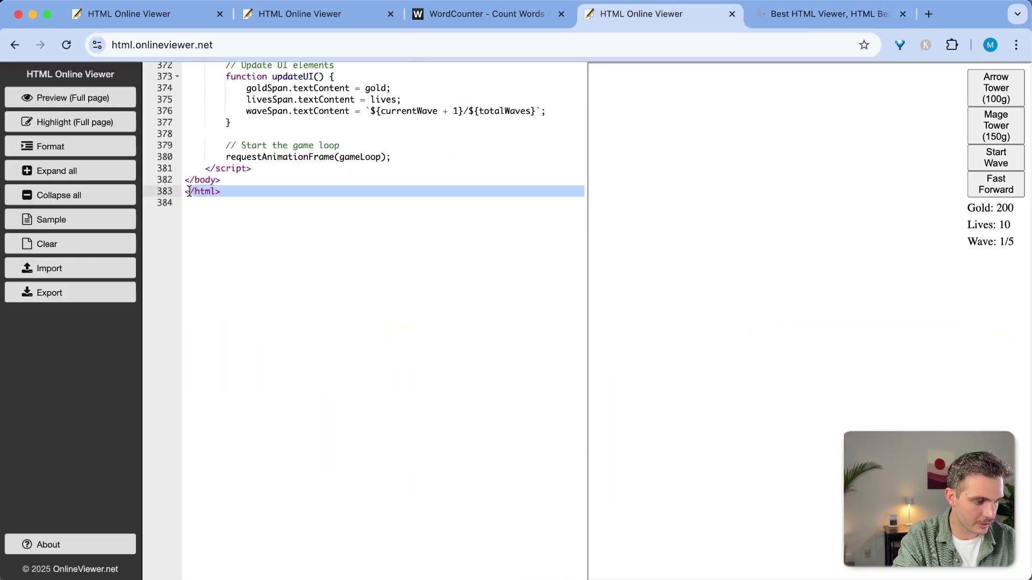
key(super+grave)
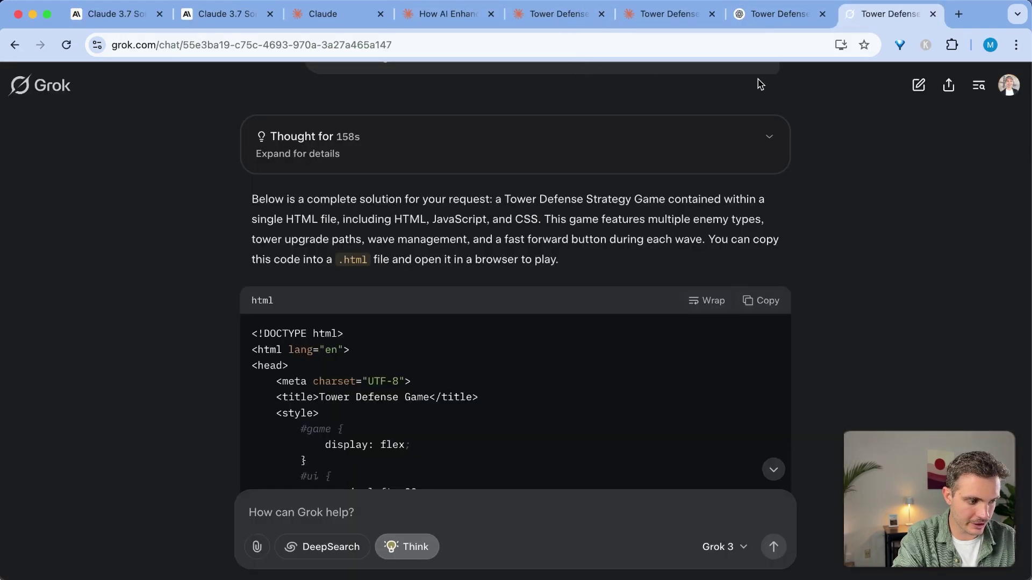
key(super+grave)
key(super+a)
key(BackSpace)
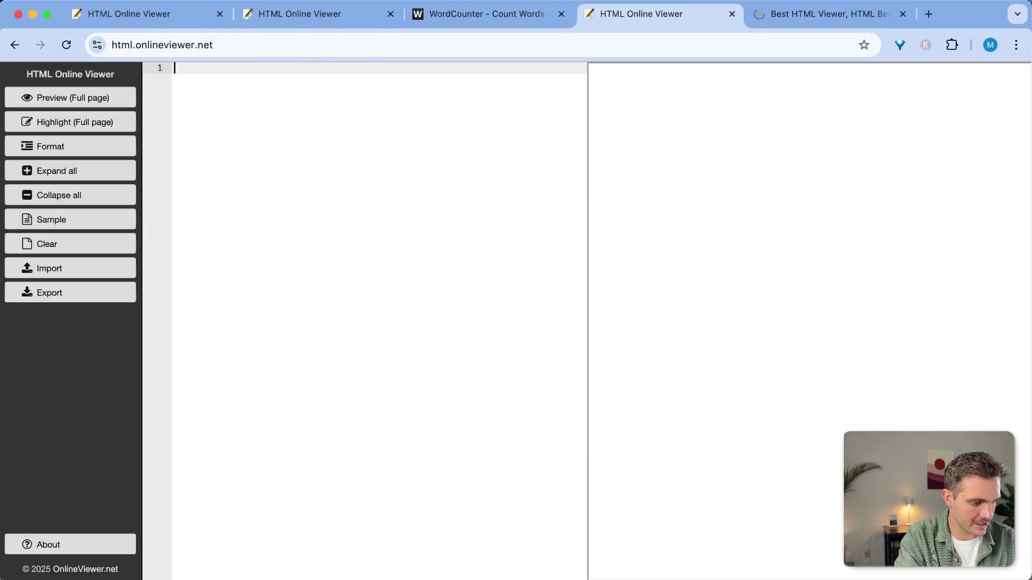
key(super+v)
key(ctrl+Tab)
- Open Grok's game full-page, build a Mage Tower, fast-forward wave 1, and view the tower's stats
scroll(912, 317, down, 2)
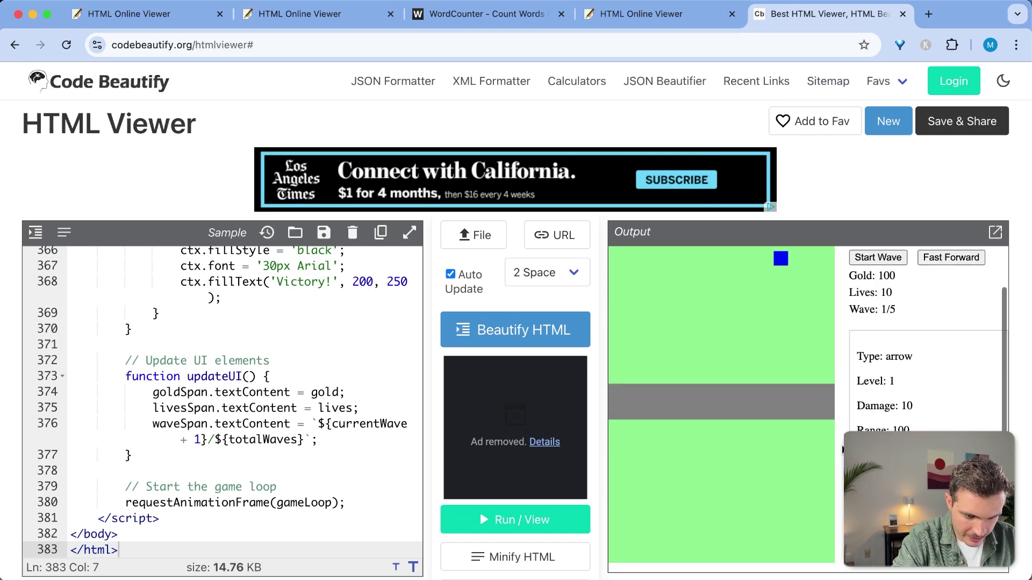
click(995, 232)
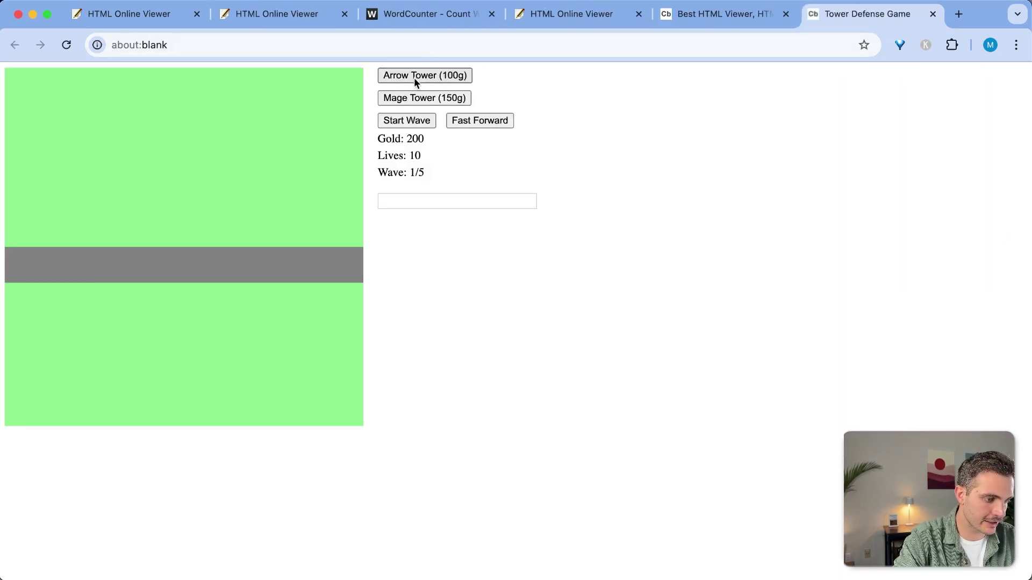
click(419, 100)
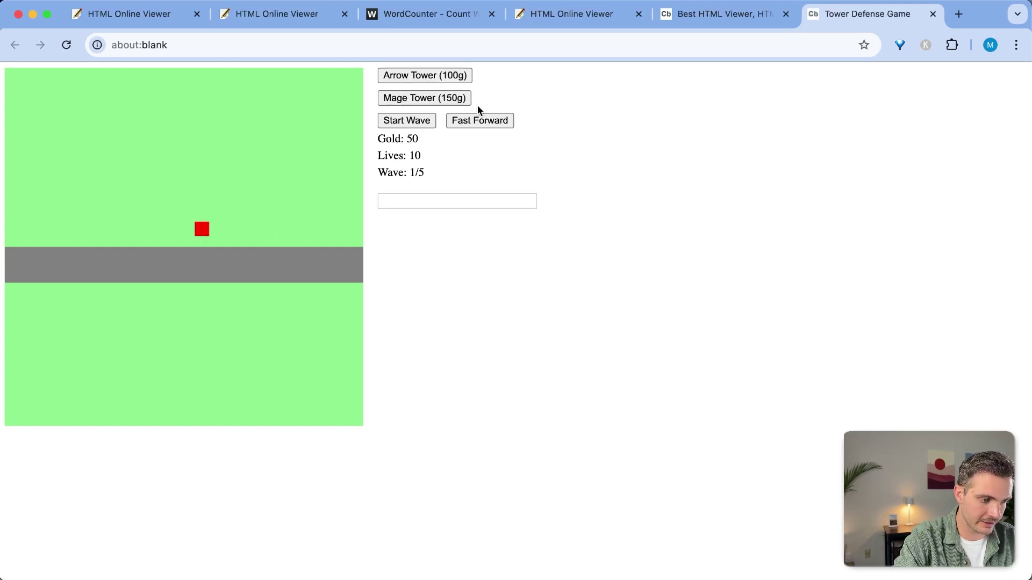
click(400, 121)
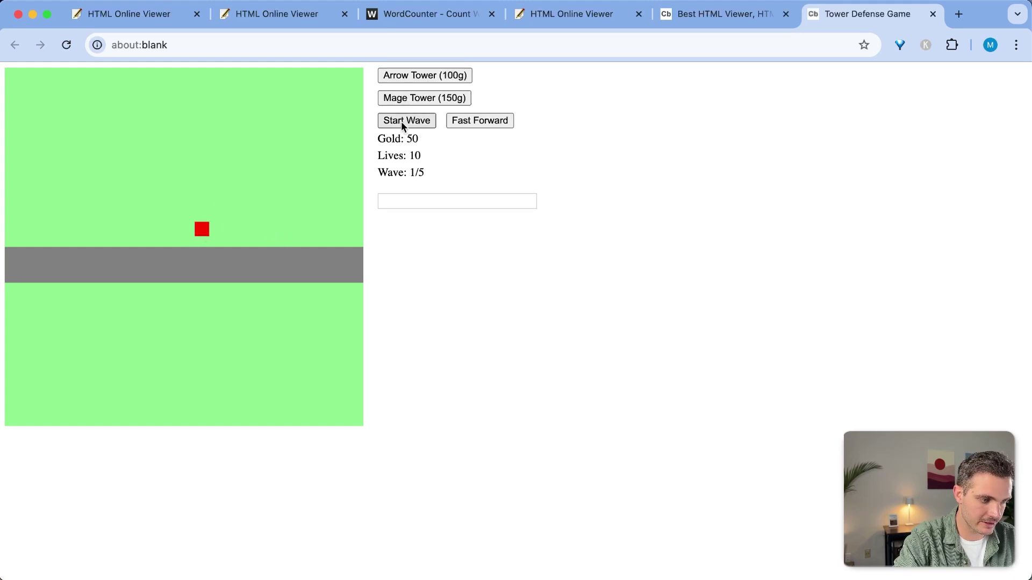
click(481, 119)
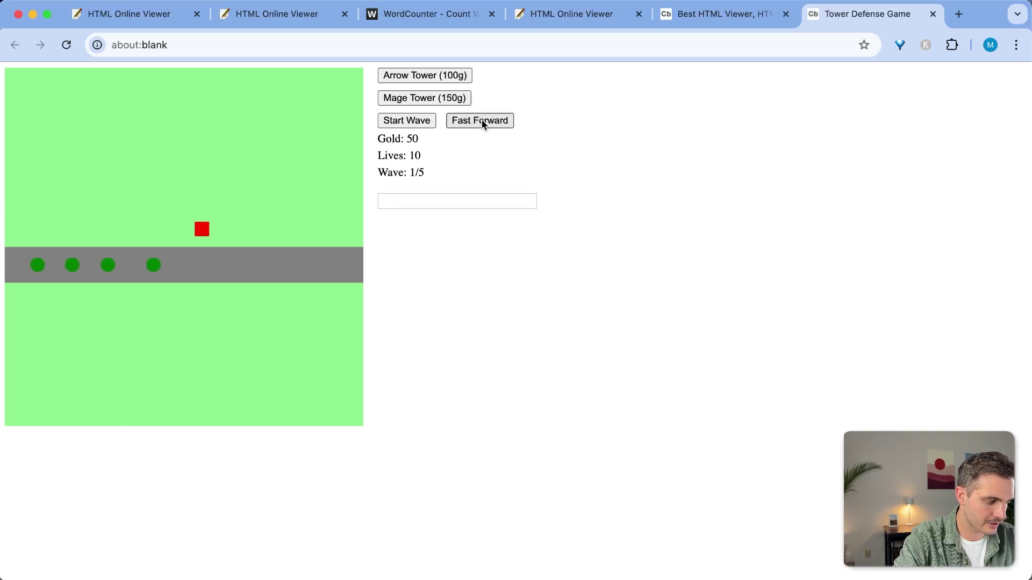
click(203, 251)
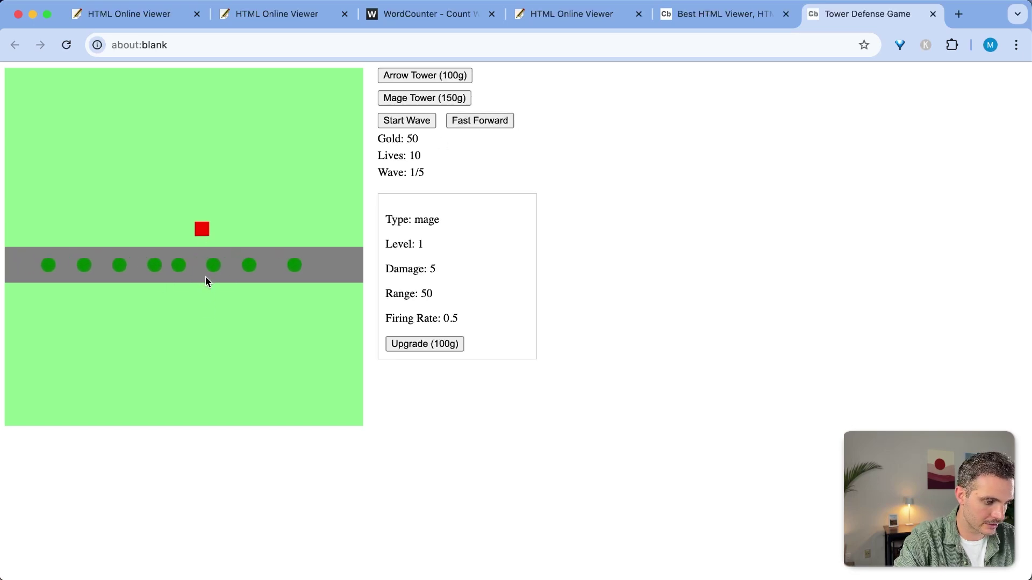